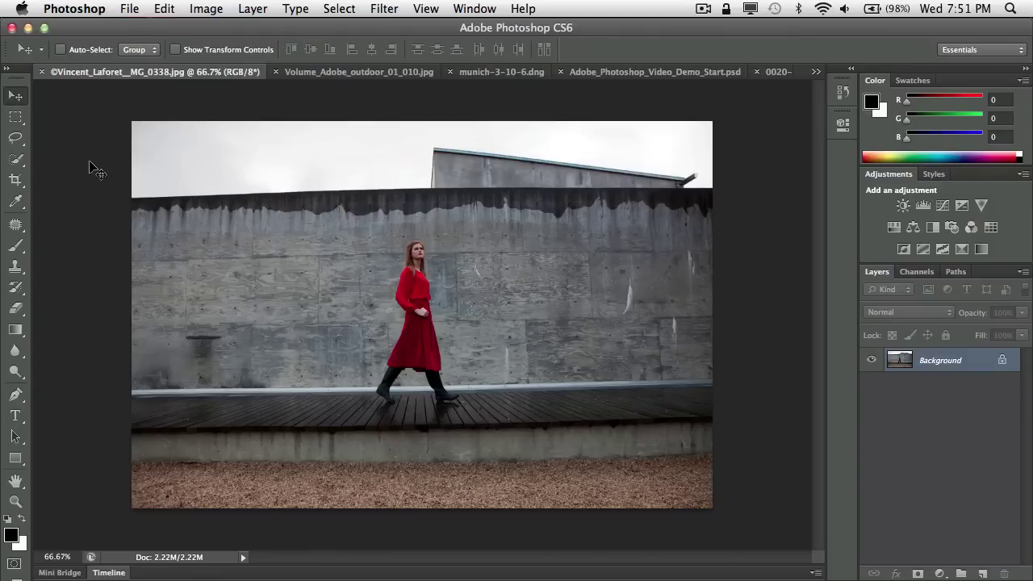
Frame a crop around the walking woman, reduce its size, and shift the photo so she stands near the left rule-of-thirds line.
click(17, 187)
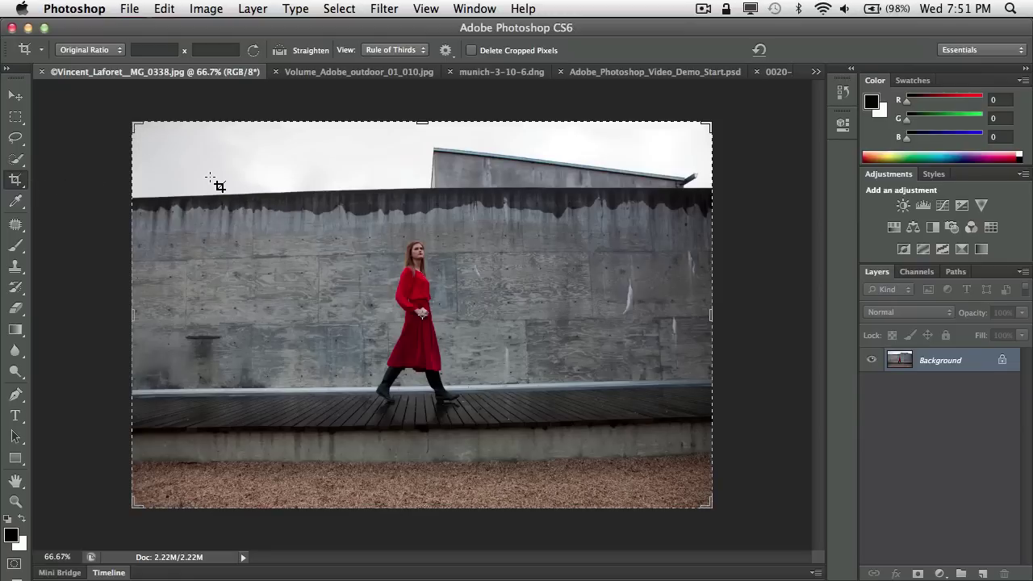
drag(199, 164, 680, 443)
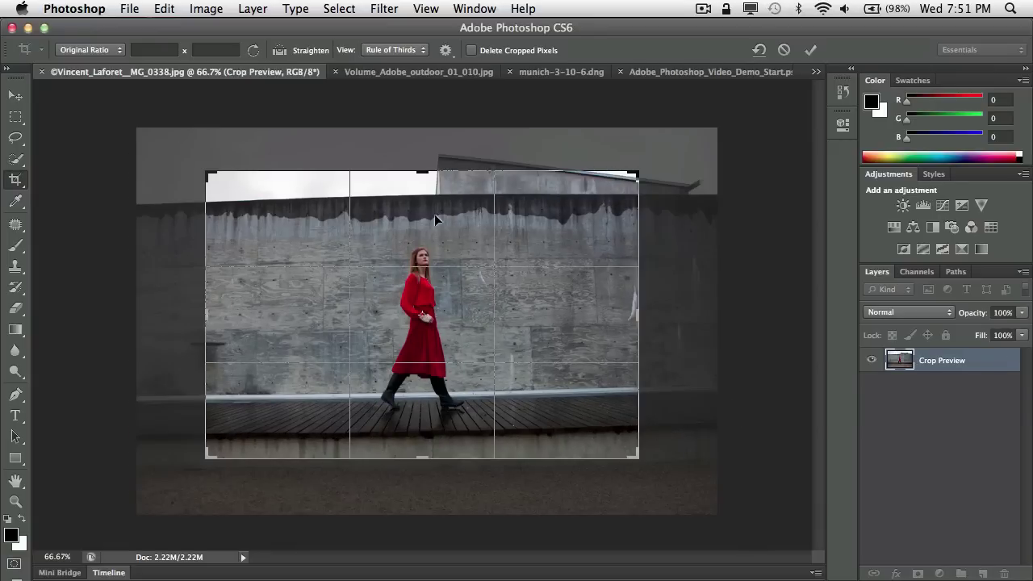
drag(636, 174, 614, 188)
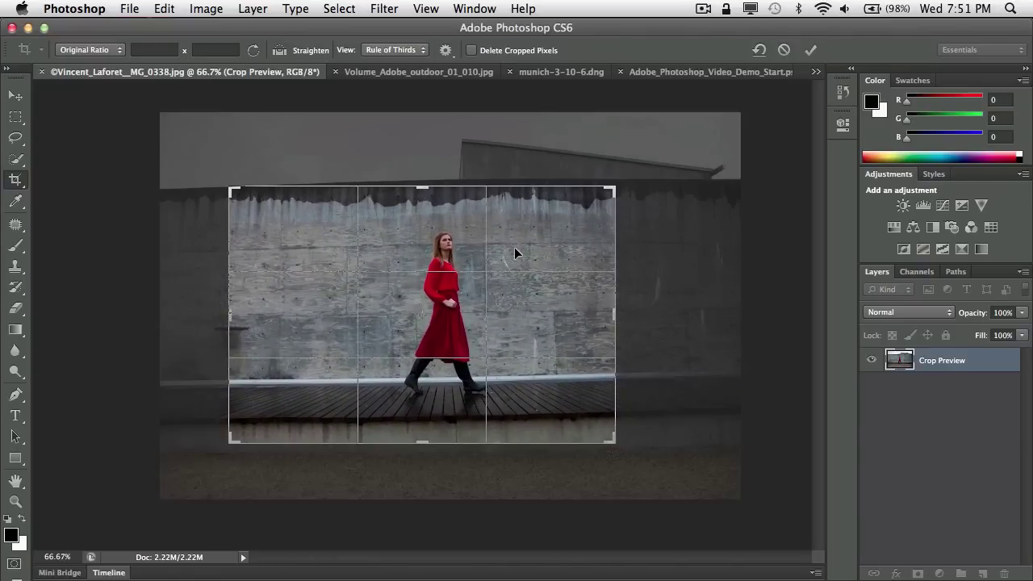
drag(514, 247, 421, 241)
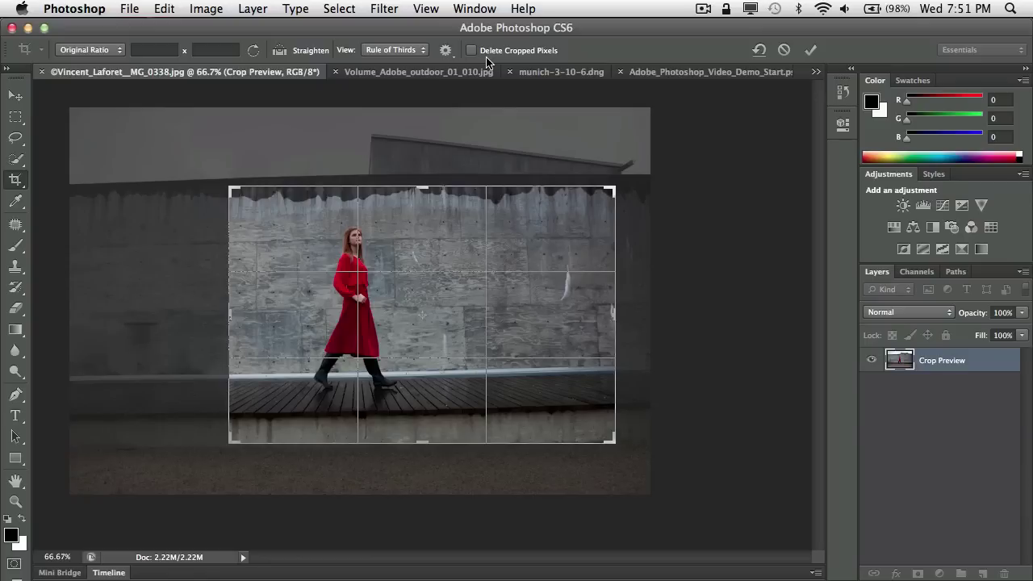
mouse_move(424, 255)
mouse_down()
mouse_move(434, 257)
mouse_move(413, 255)
mouse_up()
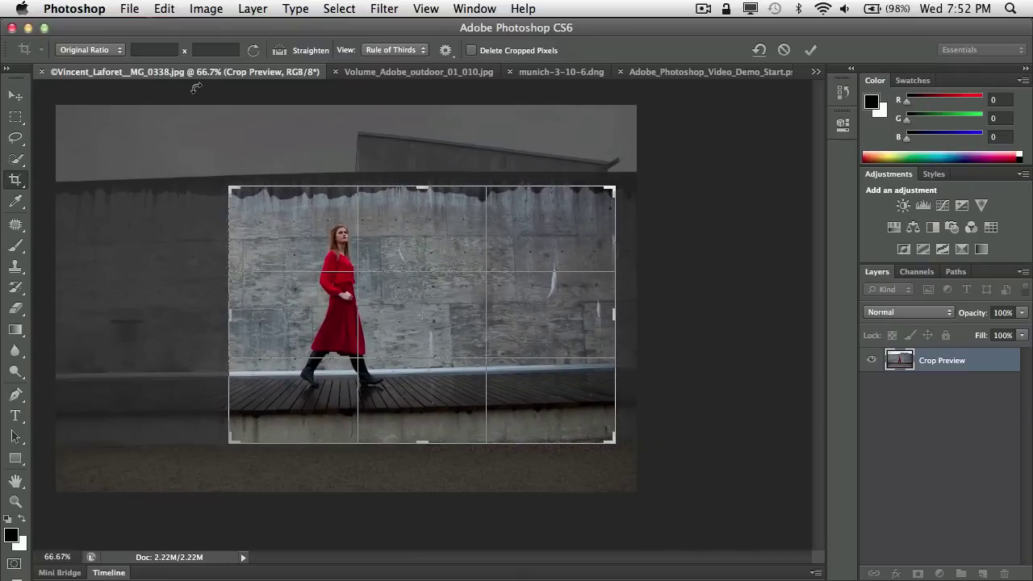
Tighten the crop frame slightly from its upper-left corner and commit the crop.
click(446, 50)
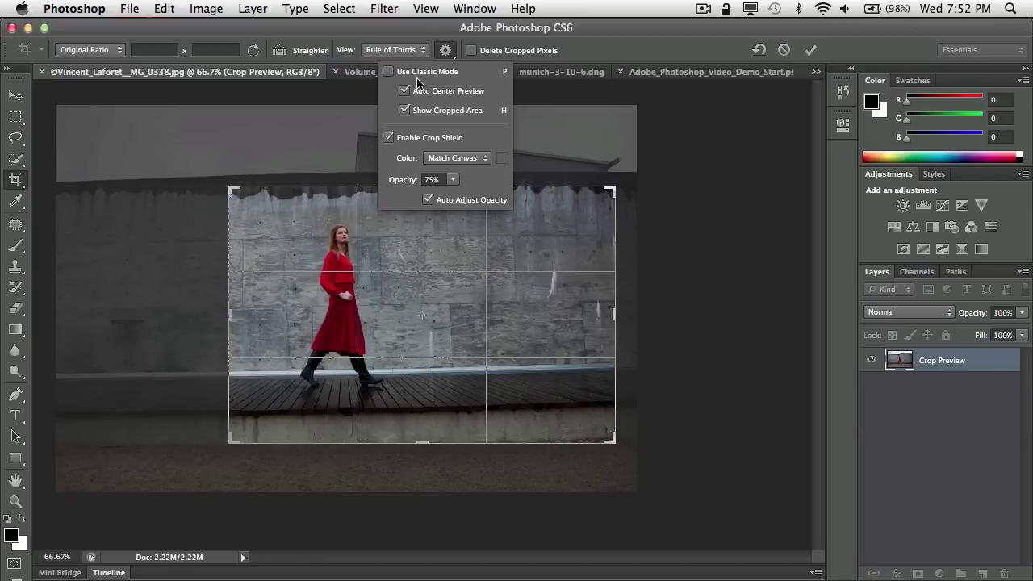
click(445, 51)
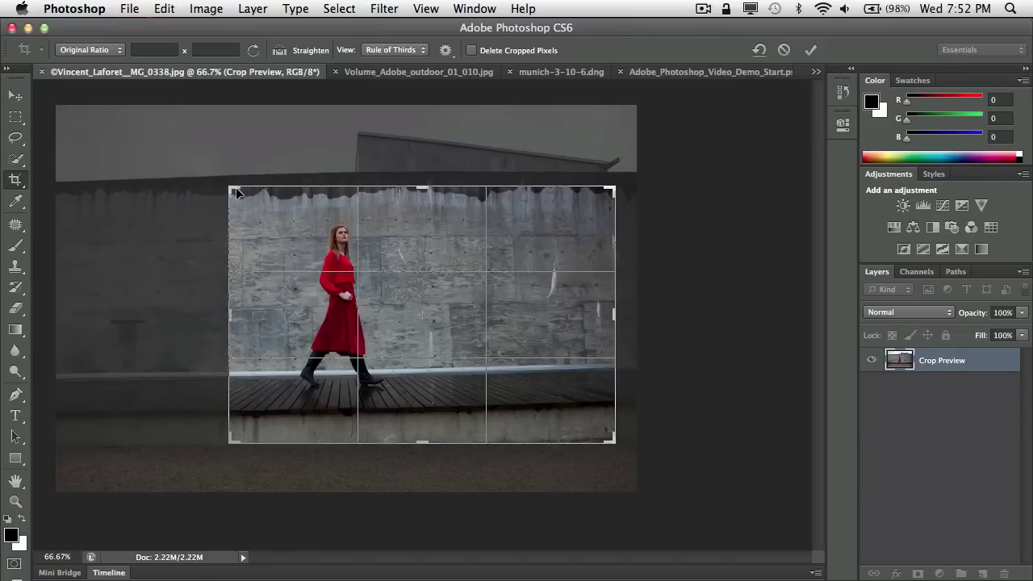
drag(230, 188, 242, 195)
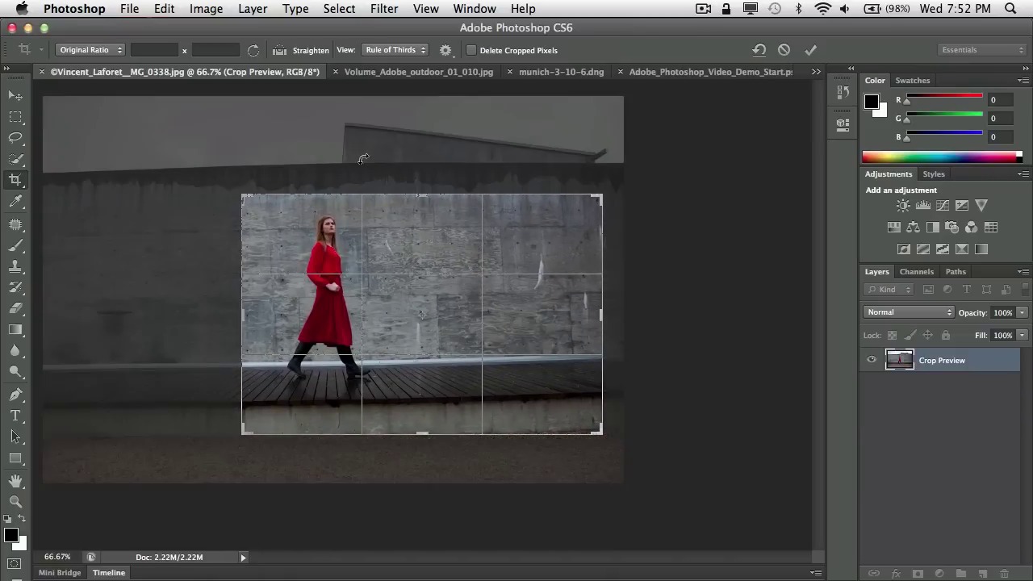
click(810, 50)
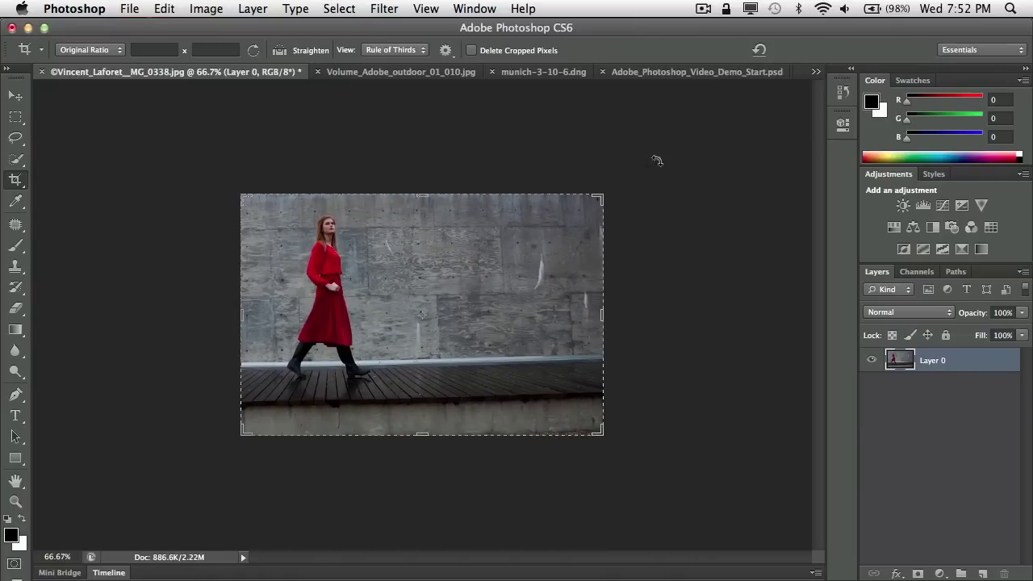
click(16, 96)
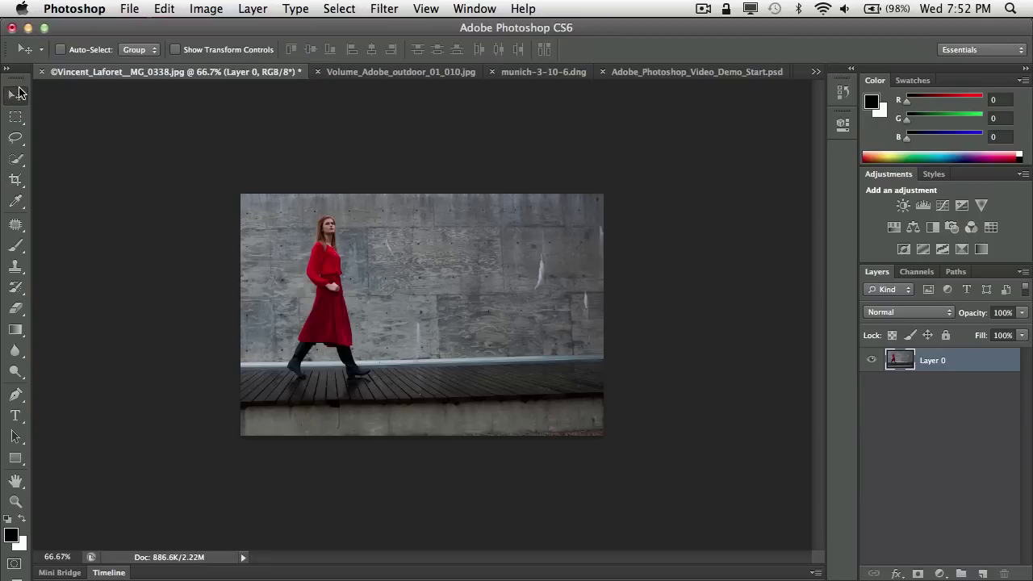
Darken the cropped photo's midtones slightly with a Levels adjustment.
key(super+l)
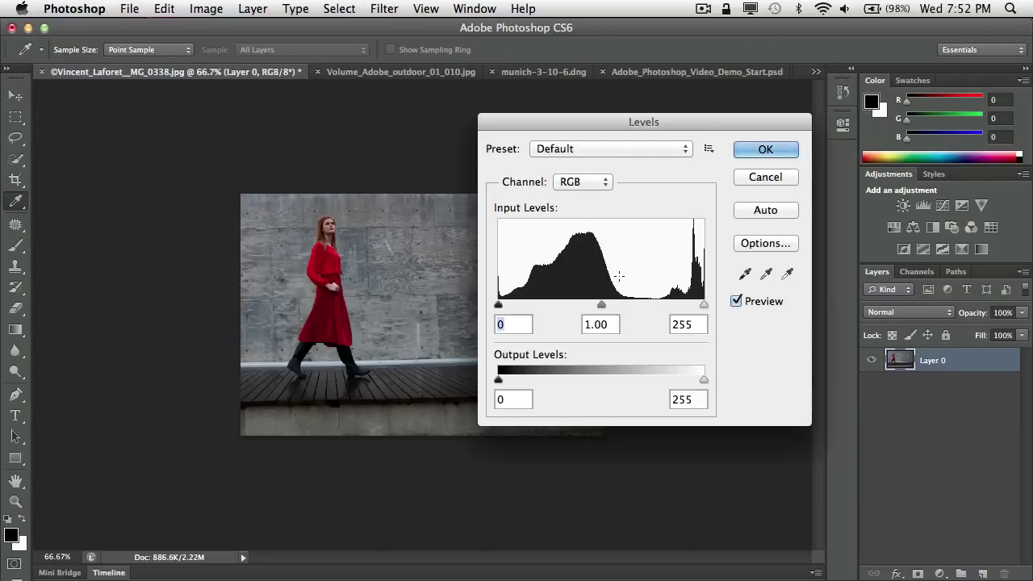
drag(601, 304, 613, 304)
click(764, 150)
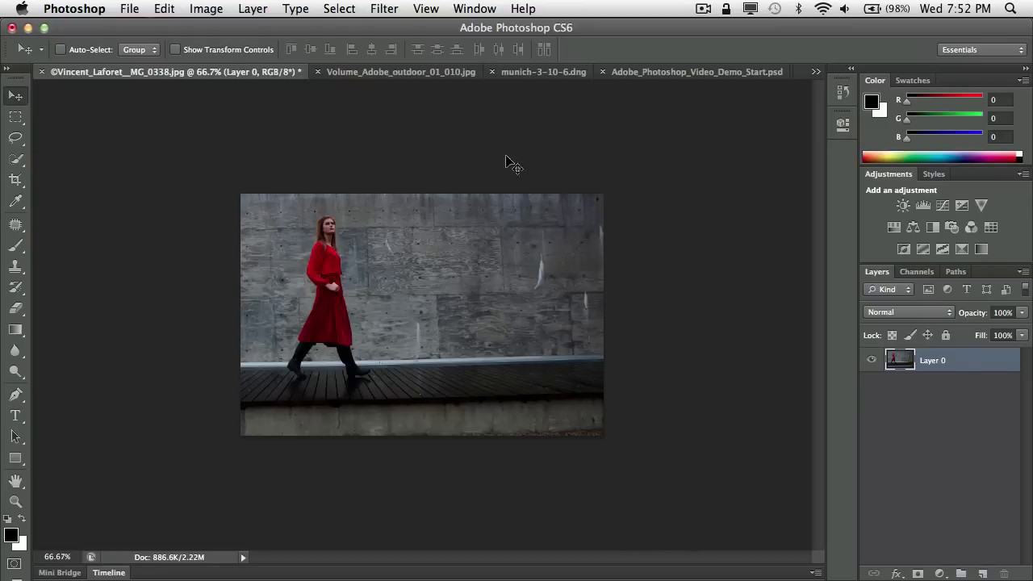
Recrop the darkened photo slightly larger in its original ratio, shifting the woman further left within the frame, and commit it.
click(15, 181)
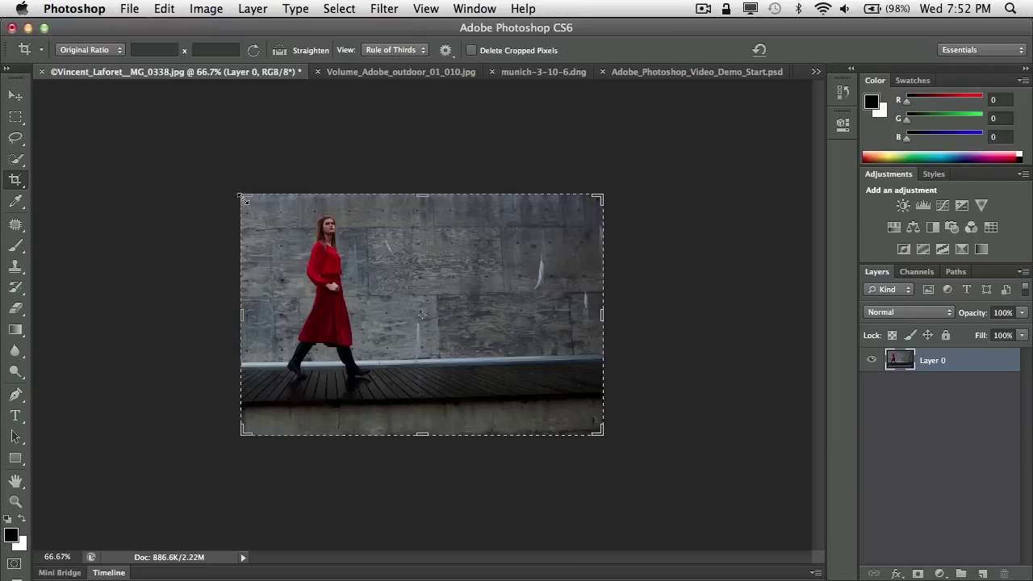
drag(242, 197, 231, 191)
drag(328, 254, 314, 254)
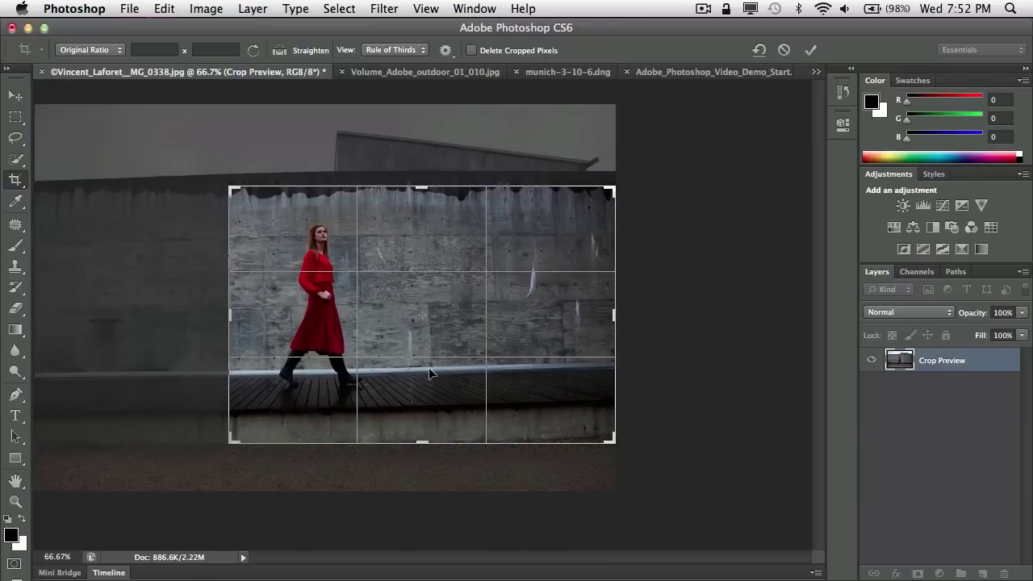
click(89, 50)
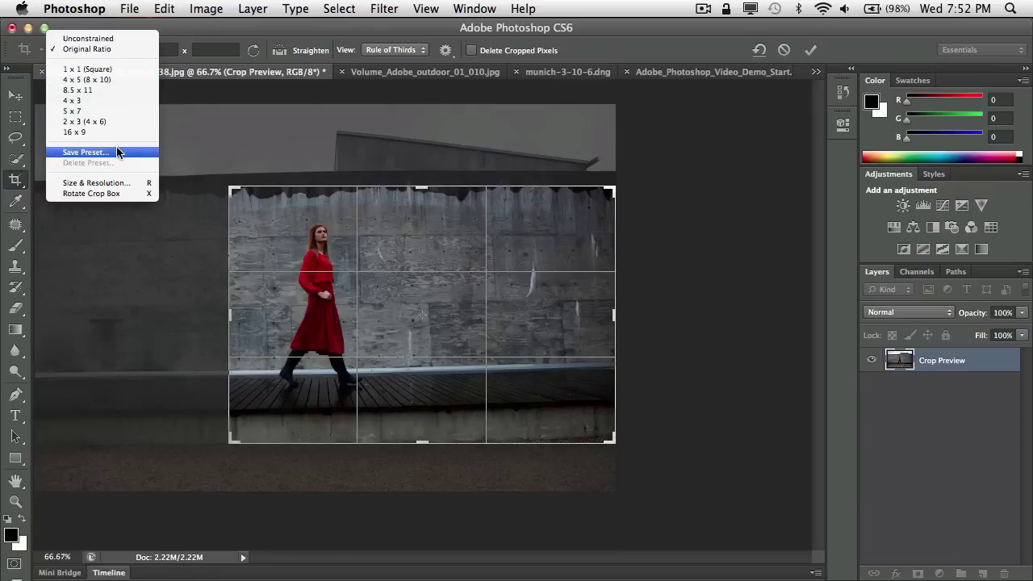
click(232, 42)
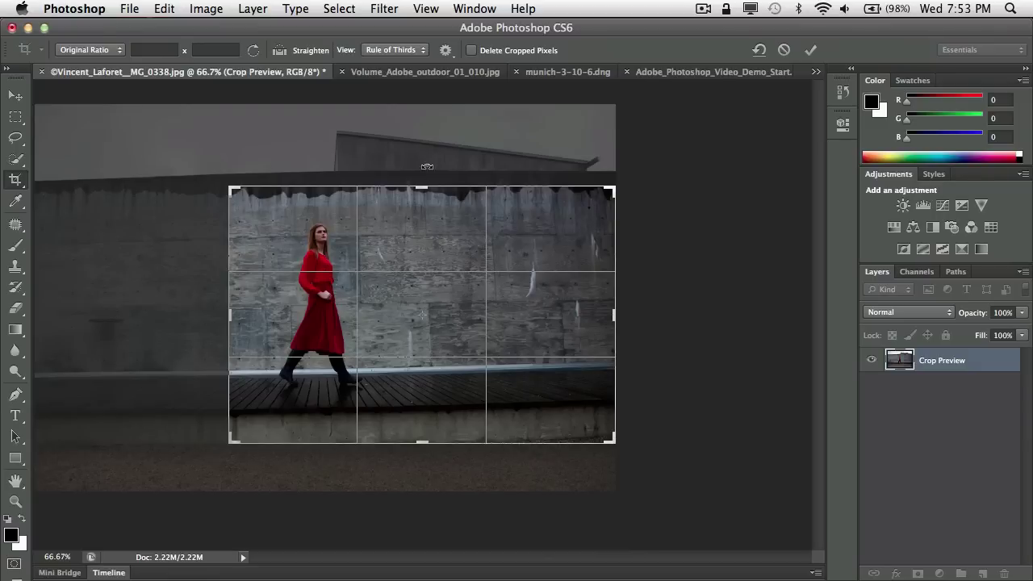
click(810, 50)
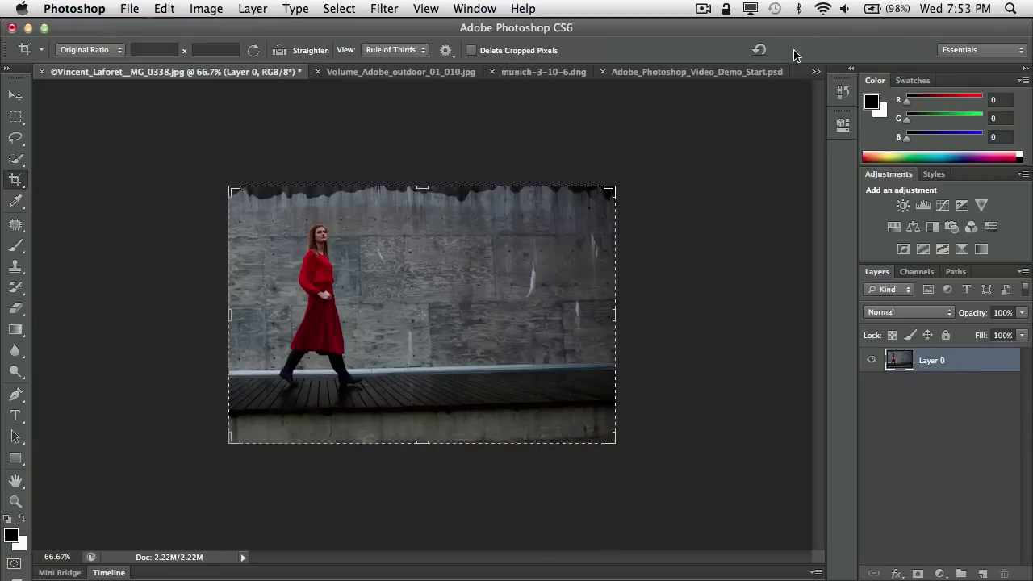
click(16, 96)
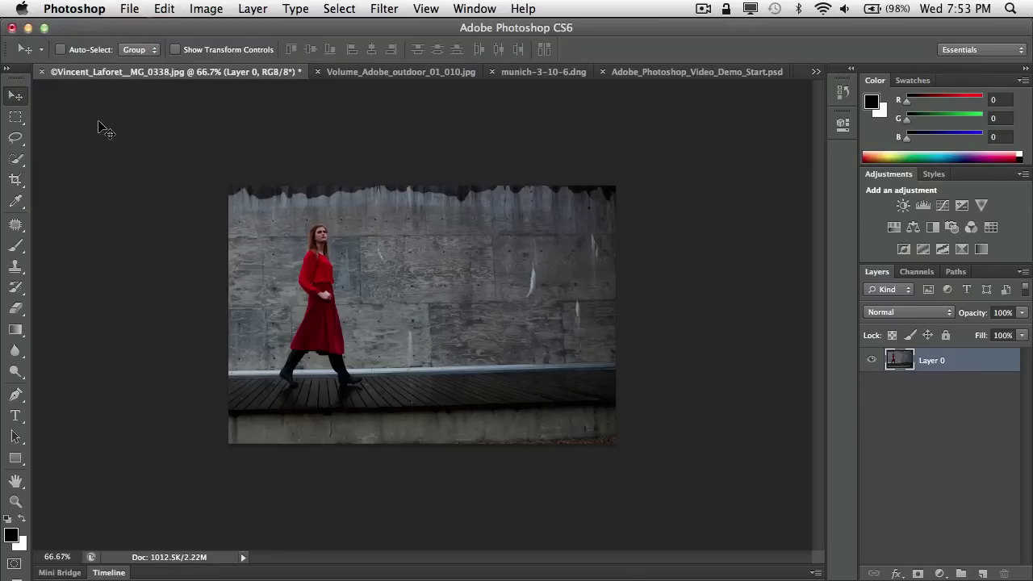
key(c)
Start an Iris Blur on Volume_Adobe_outdoor_01_010.jpg and move its pin up to the woman's upper body.
click(350, 73)
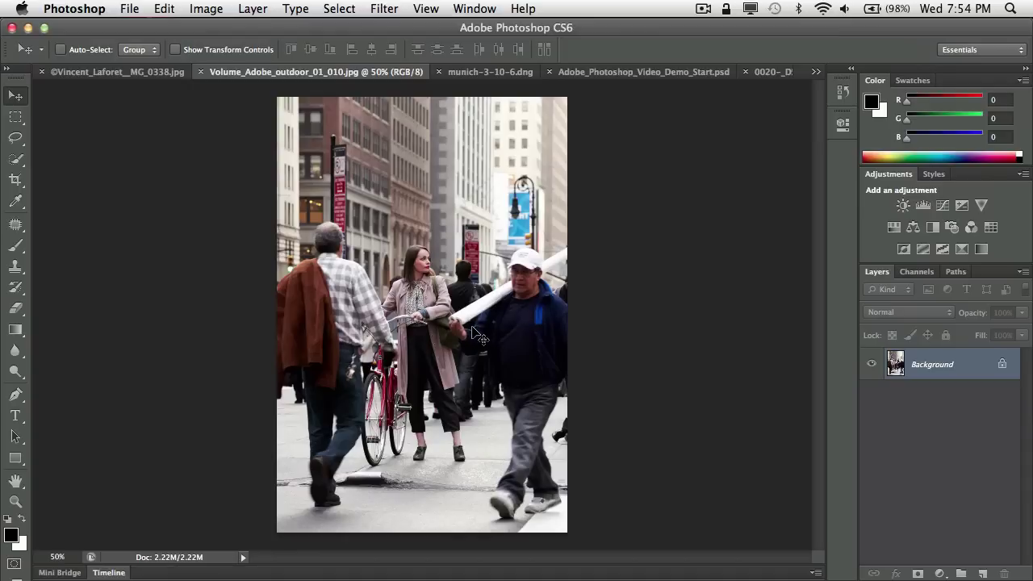
click(384, 10)
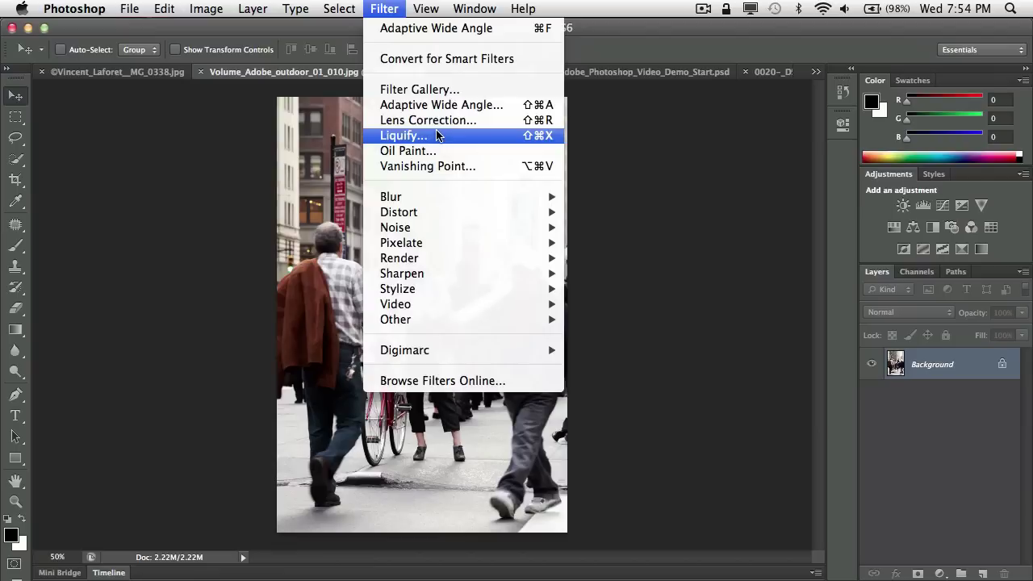
mouse_move(435, 198)
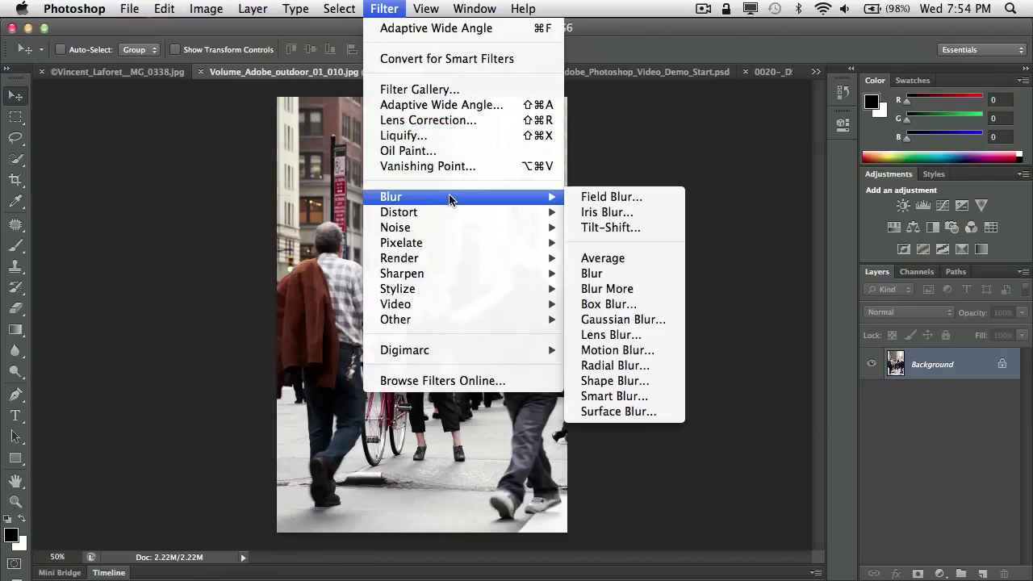
click(624, 219)
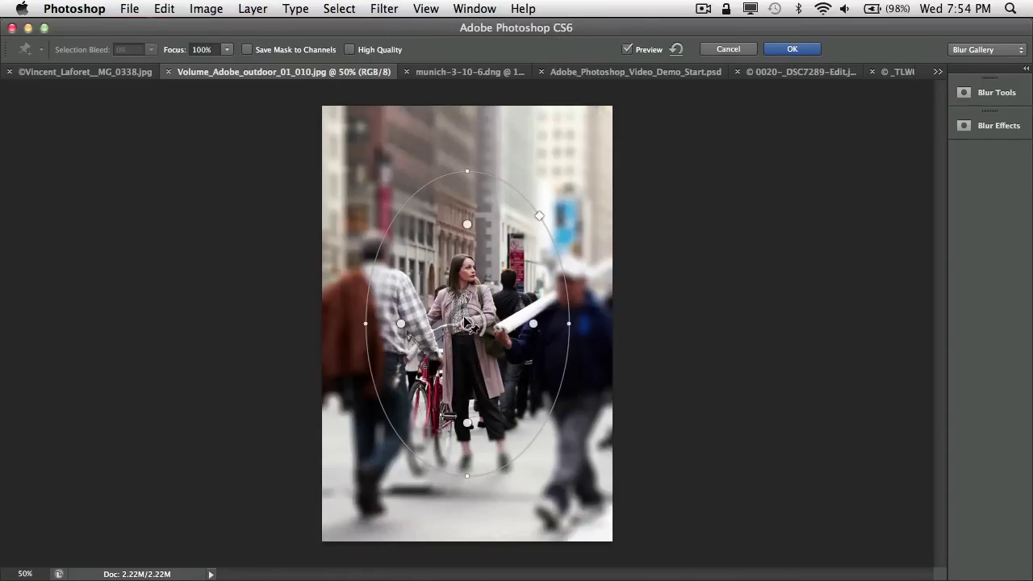
drag(462, 320, 463, 296)
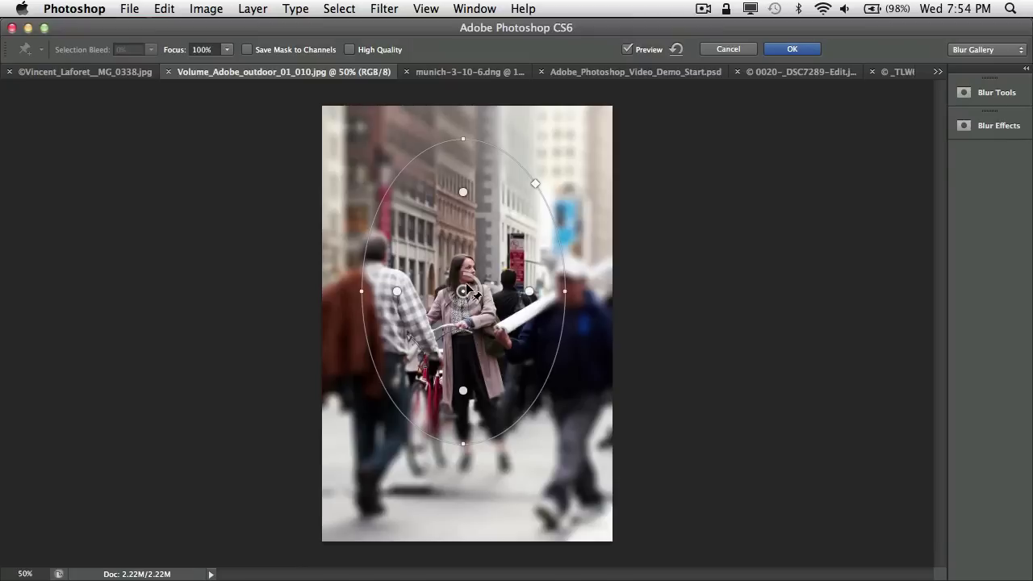
click(1026, 69)
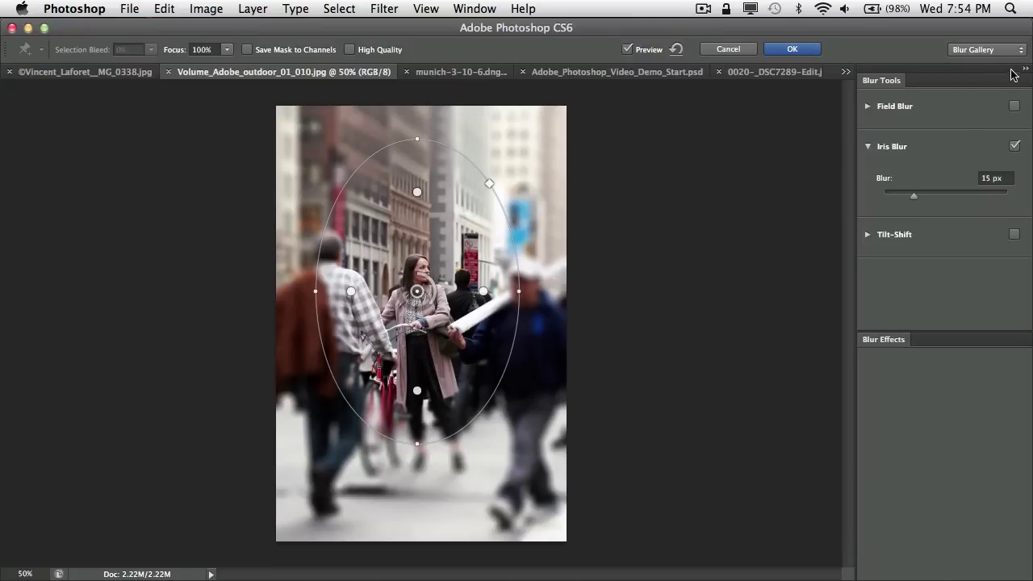
click(1026, 71)
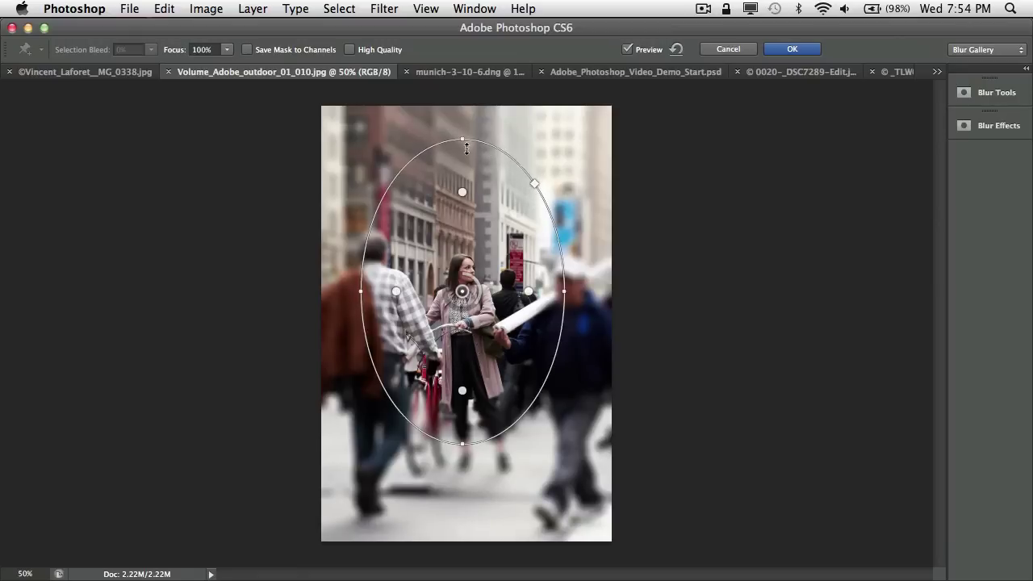
Reshape the iris into a tilted, nearly round ellipse centred on the woman's face, with weaker blur and a smaller sharp zone.
drag(464, 142, 433, 161)
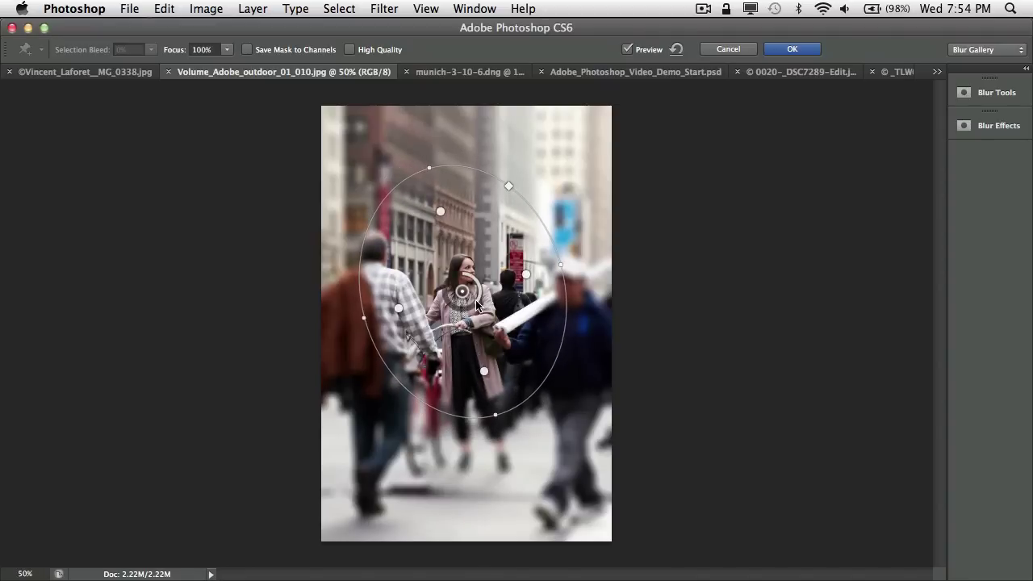
drag(476, 304, 469, 280)
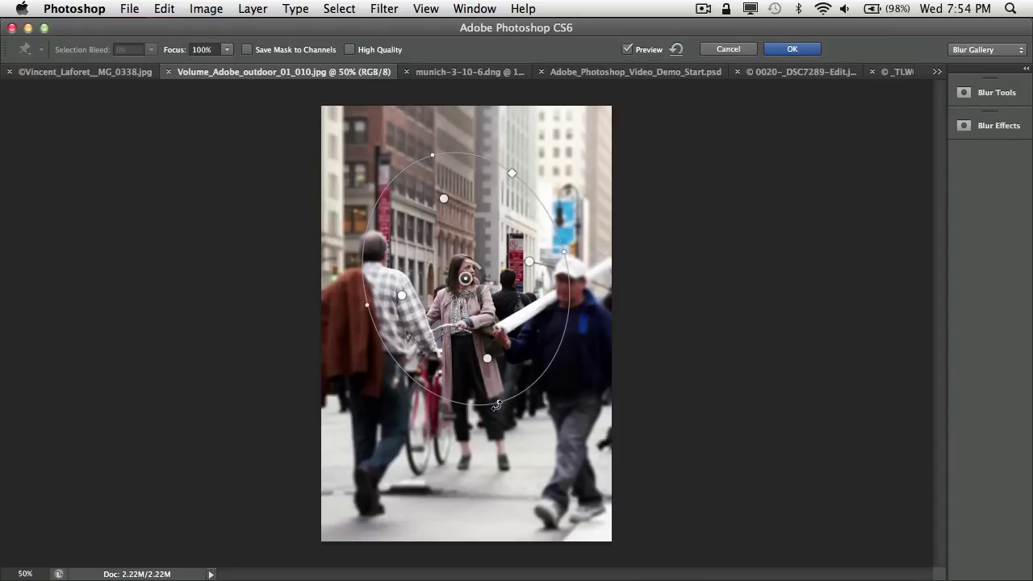
drag(498, 400, 497, 376)
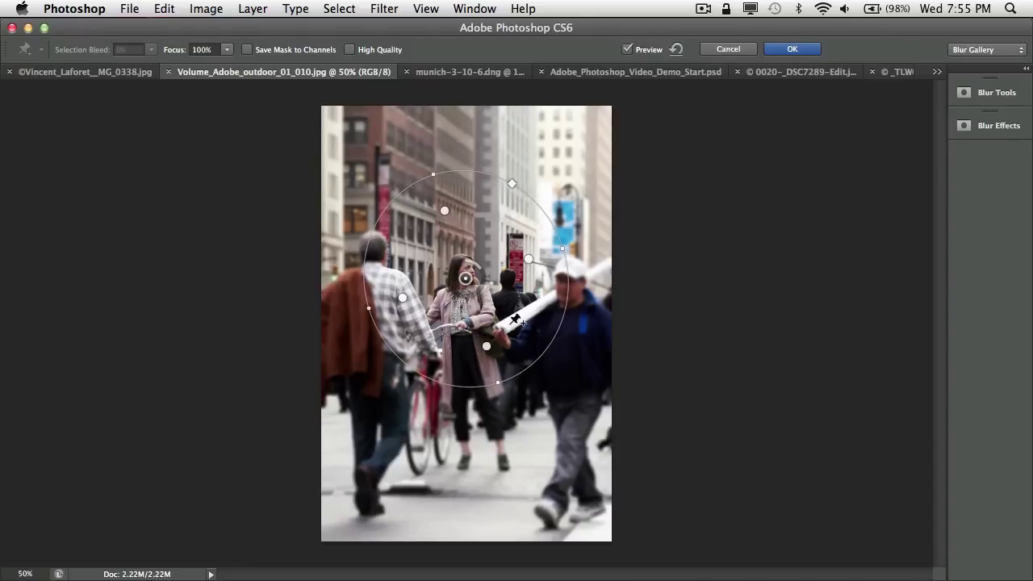
mouse_move(402, 299)
mouse_down()
mouse_move(421, 296)
mouse_move(387, 306)
mouse_move(412, 295)
mouse_up()
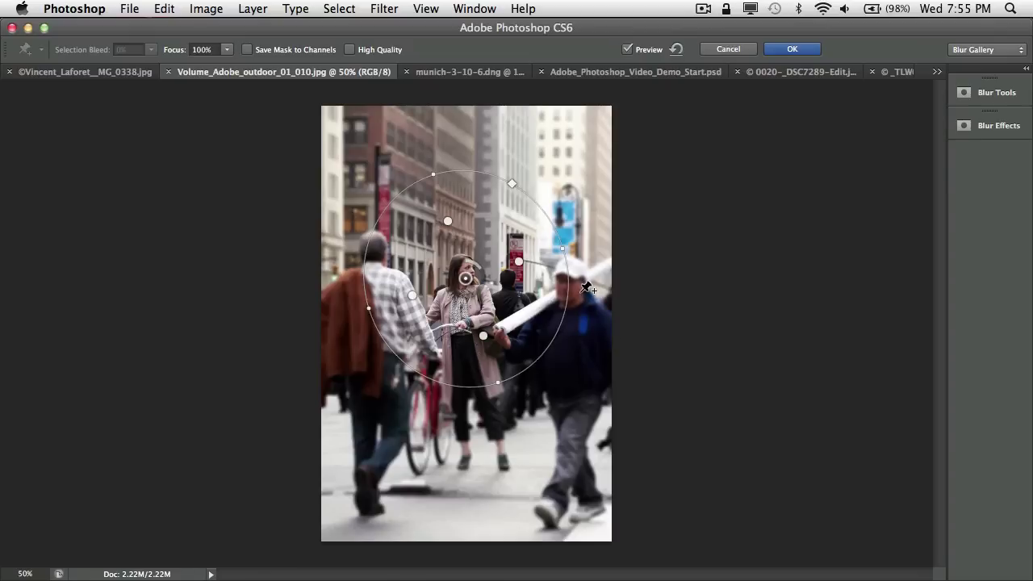
Add a second iris blur pin on the face of the man in the white cap and set its blur to about 9.
click(580, 291)
drag(576, 292, 561, 290)
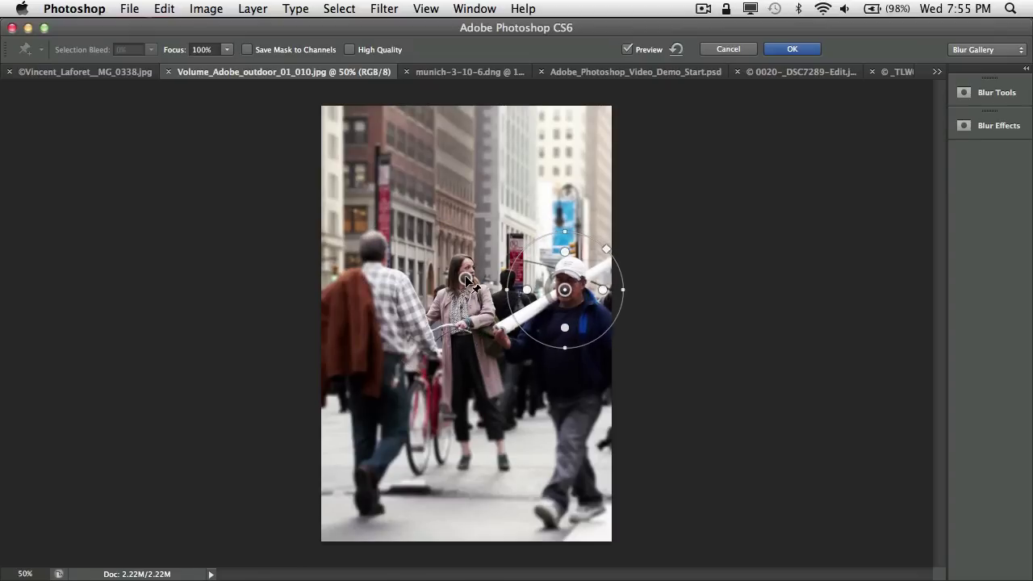
click(467, 279)
click(568, 289)
mouse_move(579, 280)
mouse_down()
mouse_move(587, 293)
mouse_move(569, 315)
mouse_move(581, 297)
mouse_up()
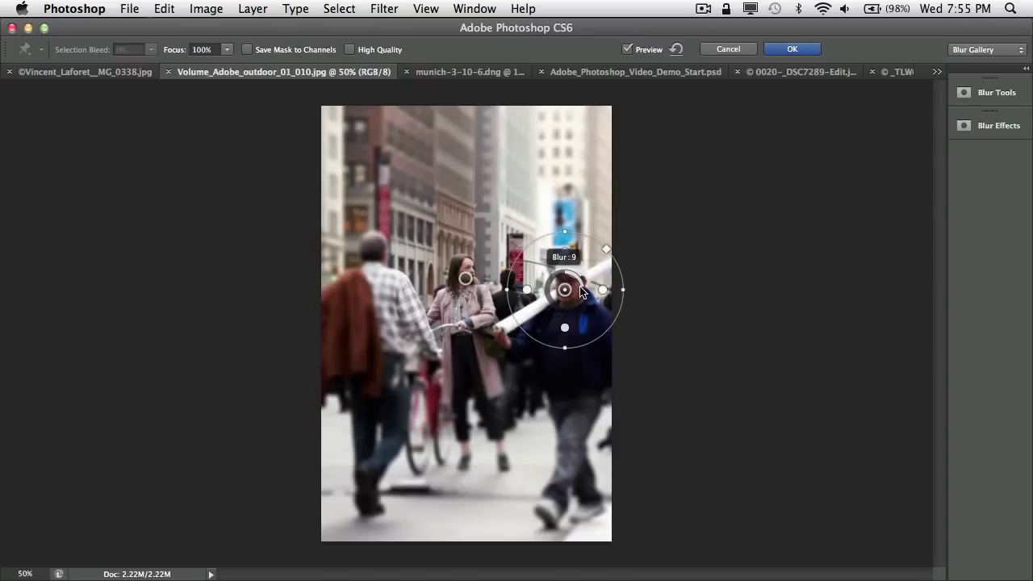
Fine-tune the blur strength of the pin on the woman's face and apply the Iris Blur.
click(467, 280)
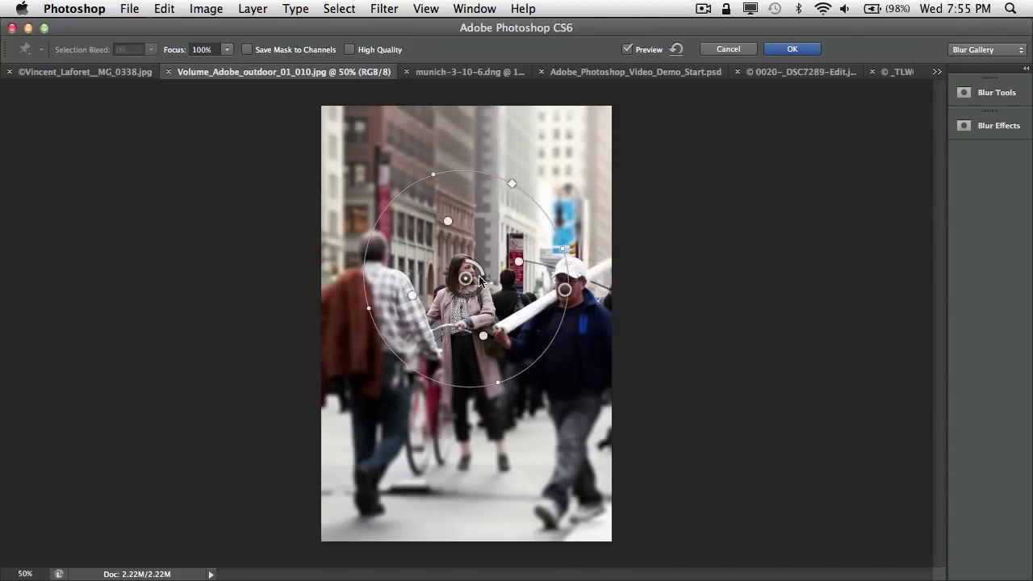
drag(485, 280, 481, 279)
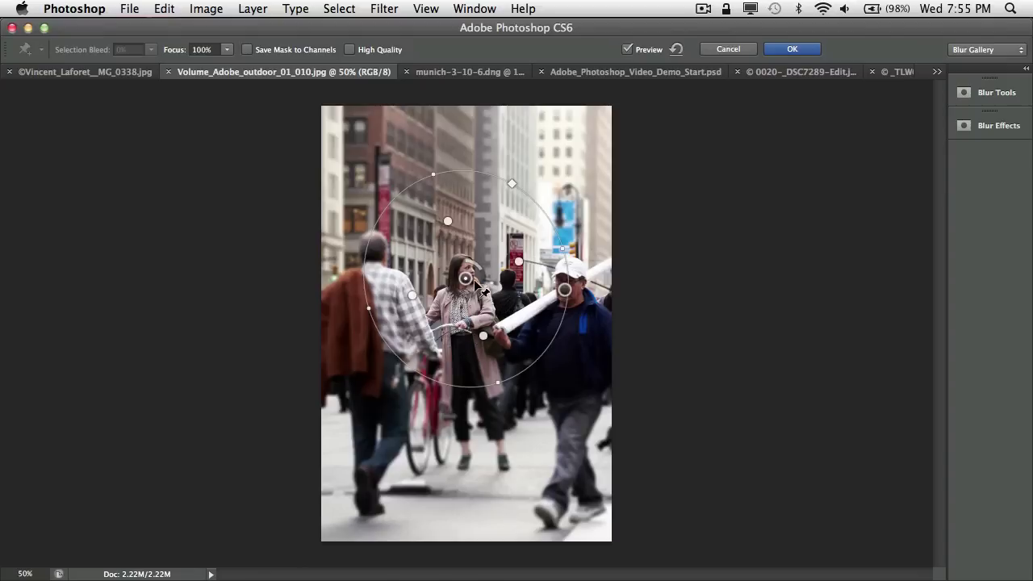
drag(481, 275, 490, 290)
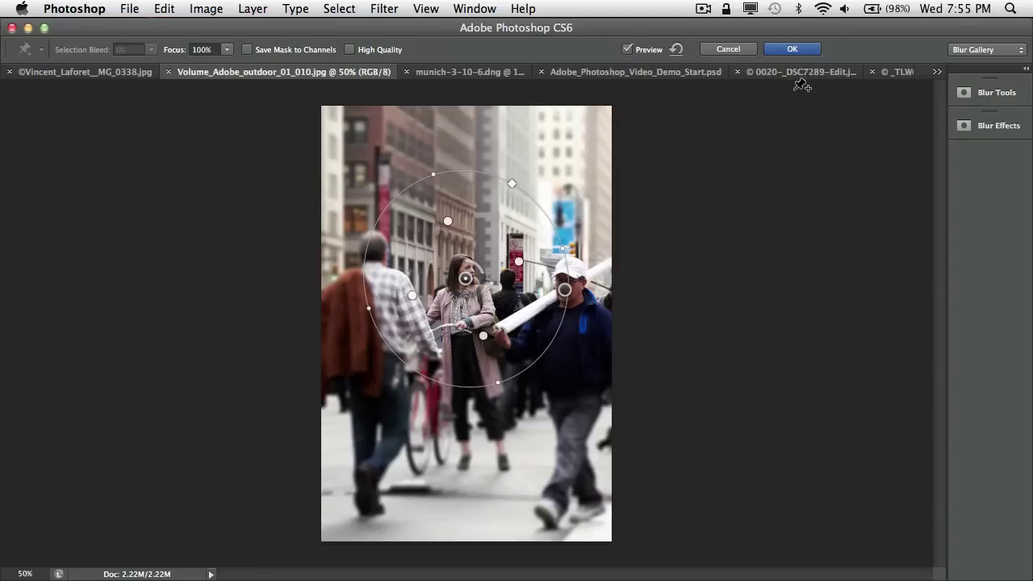
click(791, 50)
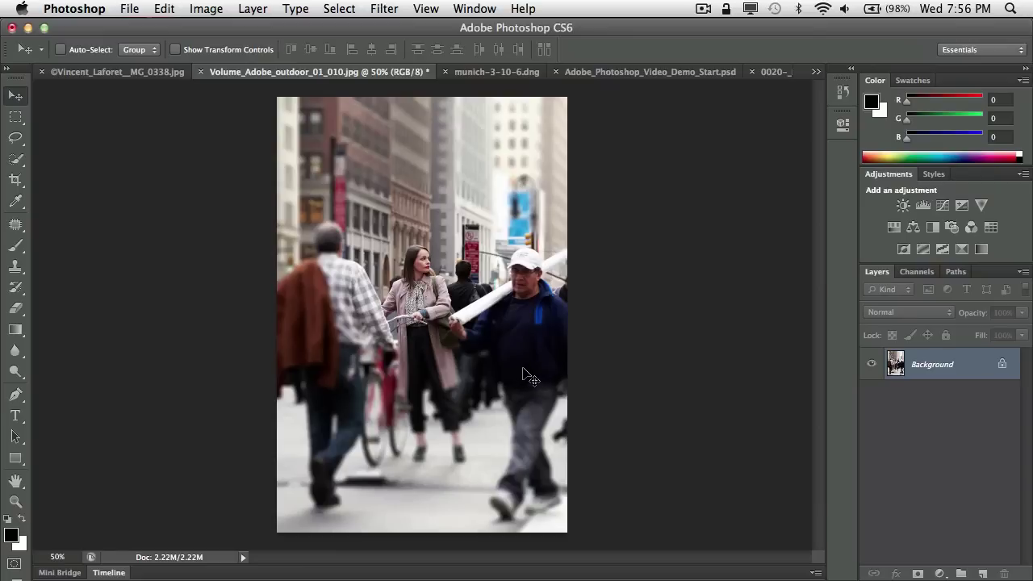
Bring up munich-3-10-6.dng, preview the automatic Lens Correction filter on it and cancel the filter.
click(457, 74)
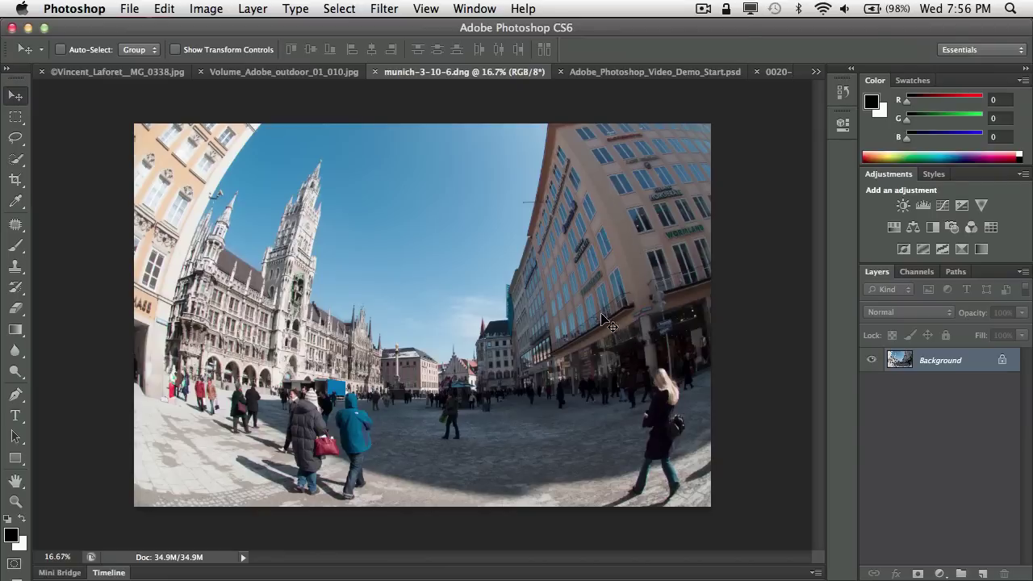
click(385, 13)
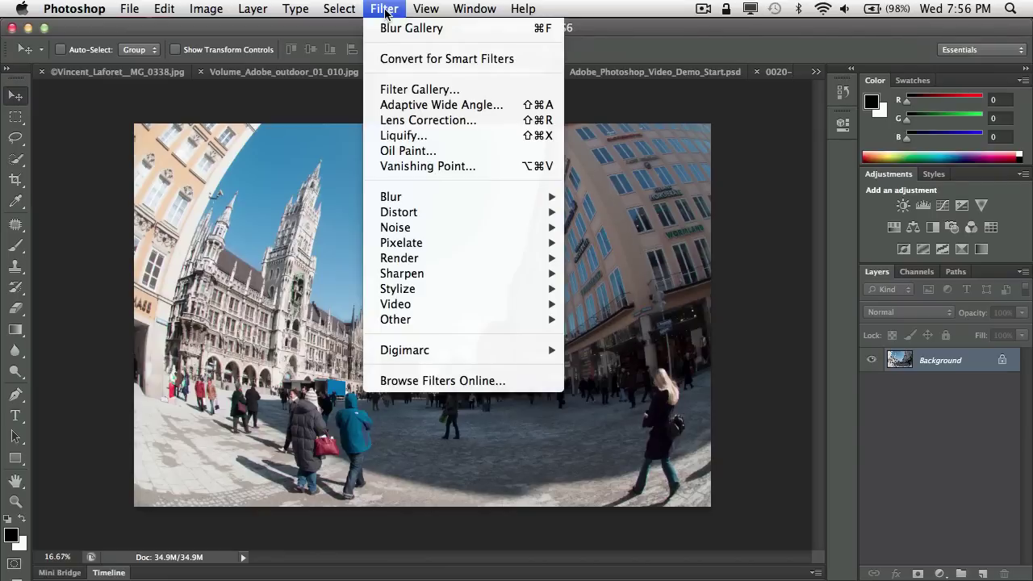
click(420, 120)
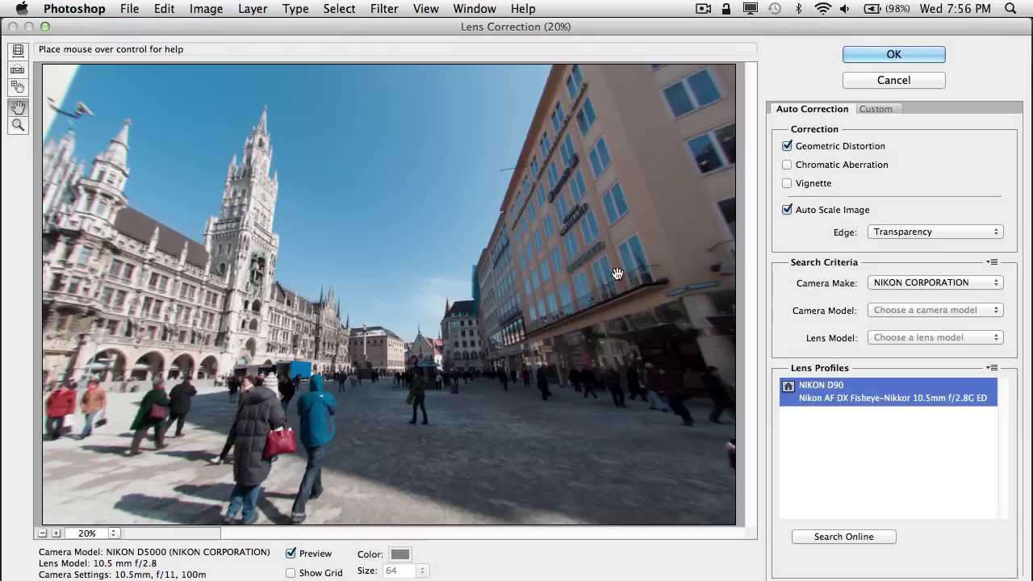
click(891, 81)
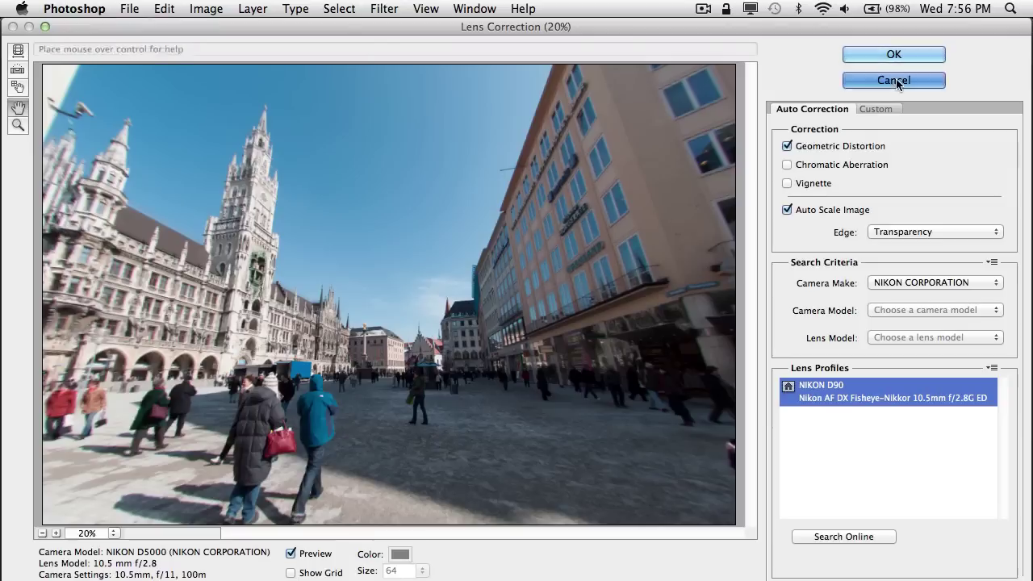
Start Adaptive Wide Angle and draw upright constraint lines along the tan building's corner and the edge of the yellow building opposite.
click(385, 8)
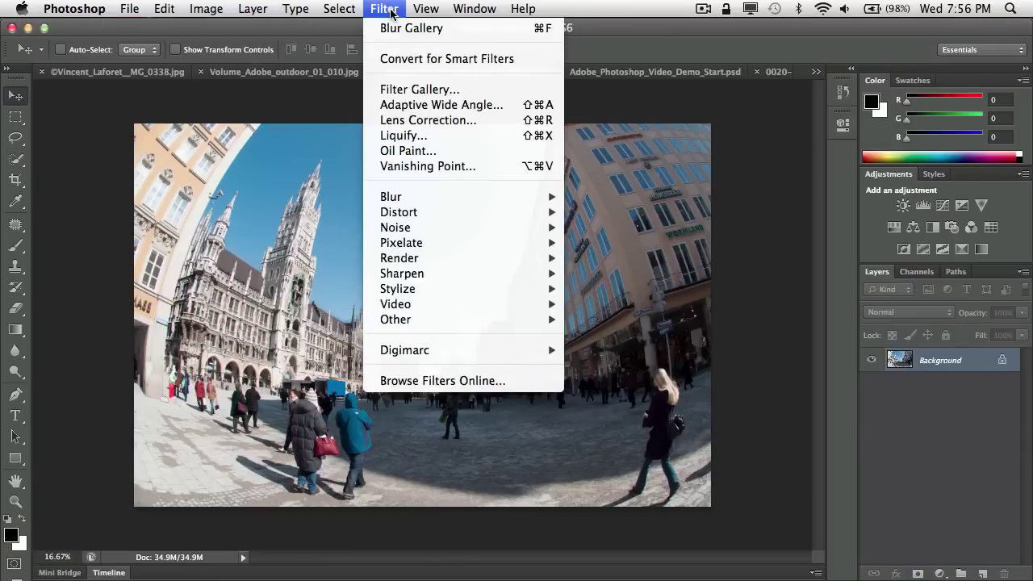
click(449, 107)
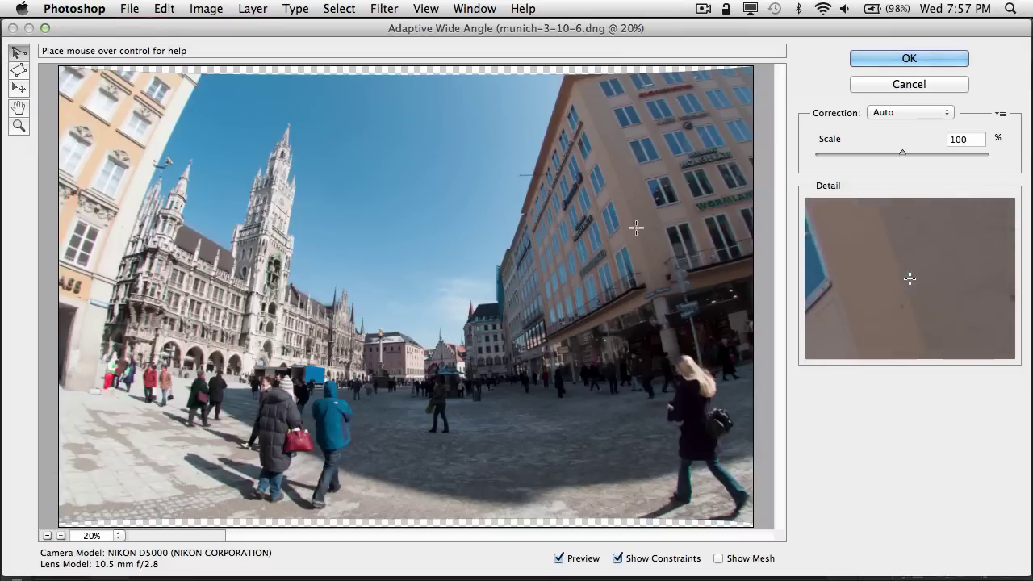
click(653, 285)
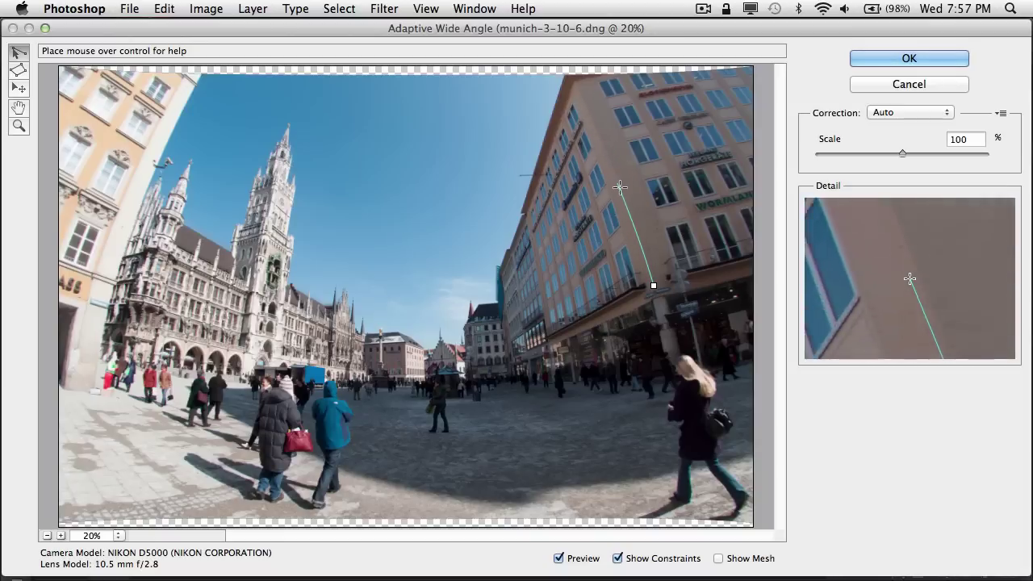
click(582, 91)
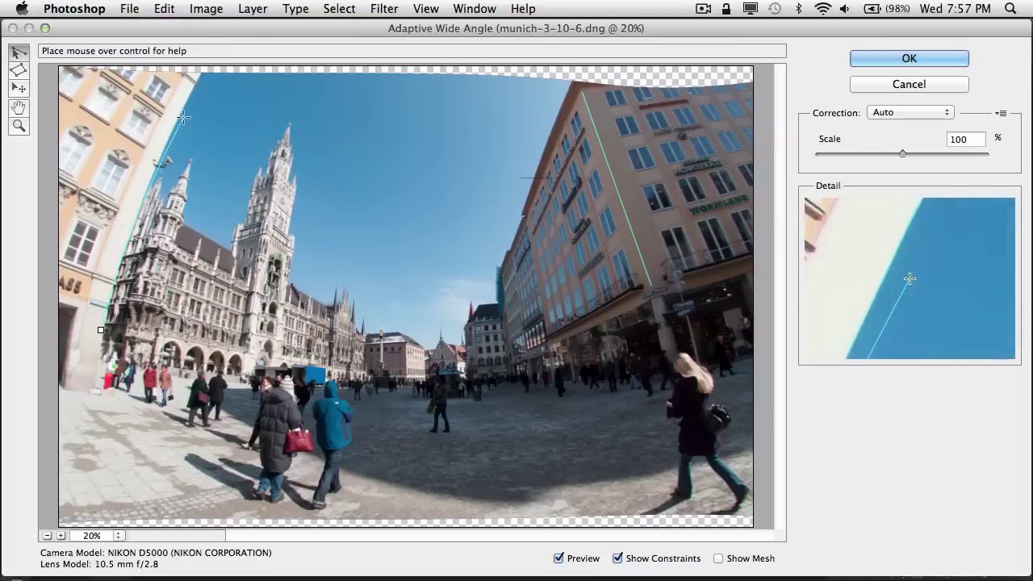
click(195, 73)
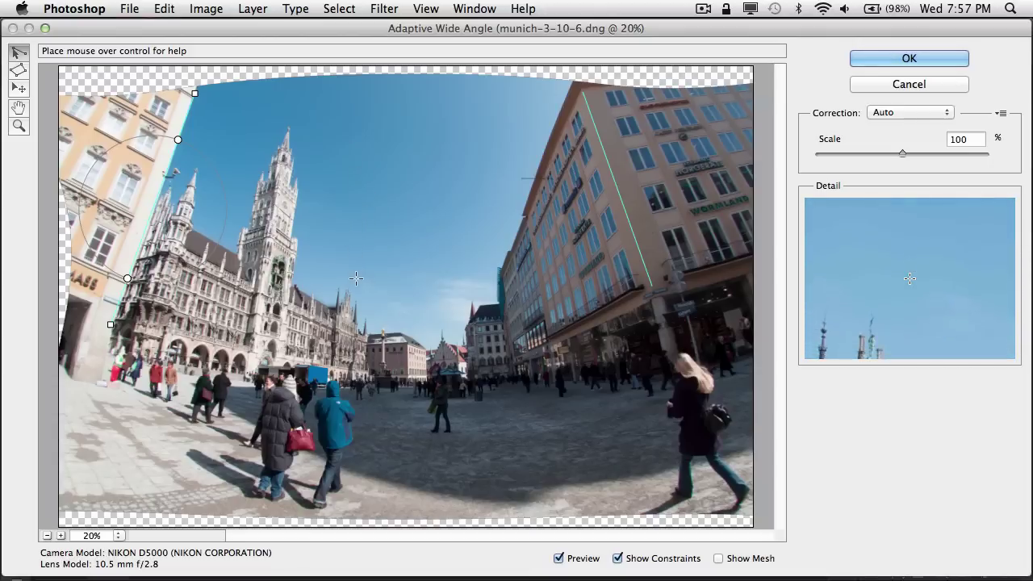
click(564, 344)
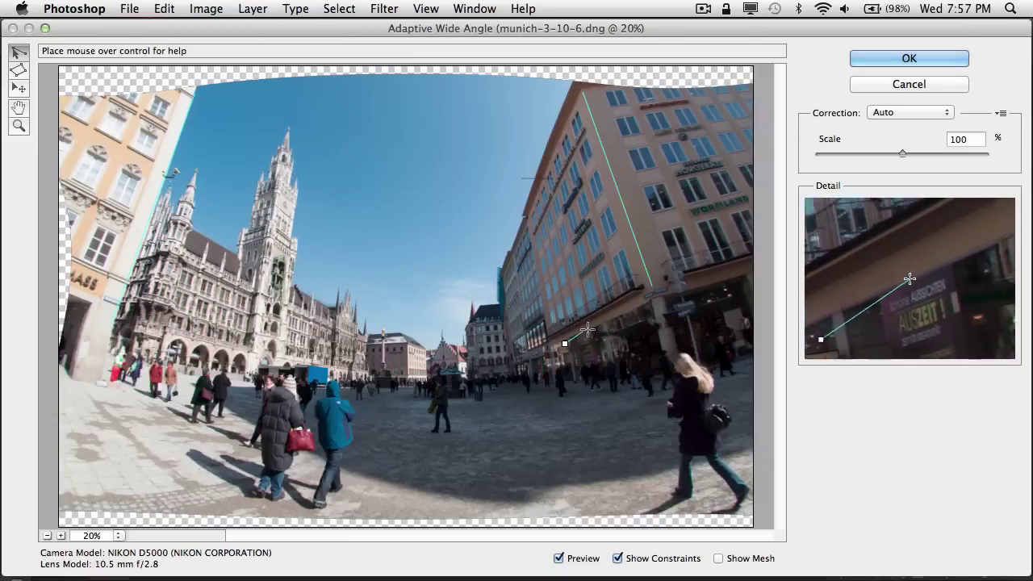
click(605, 323)
key(super+z)
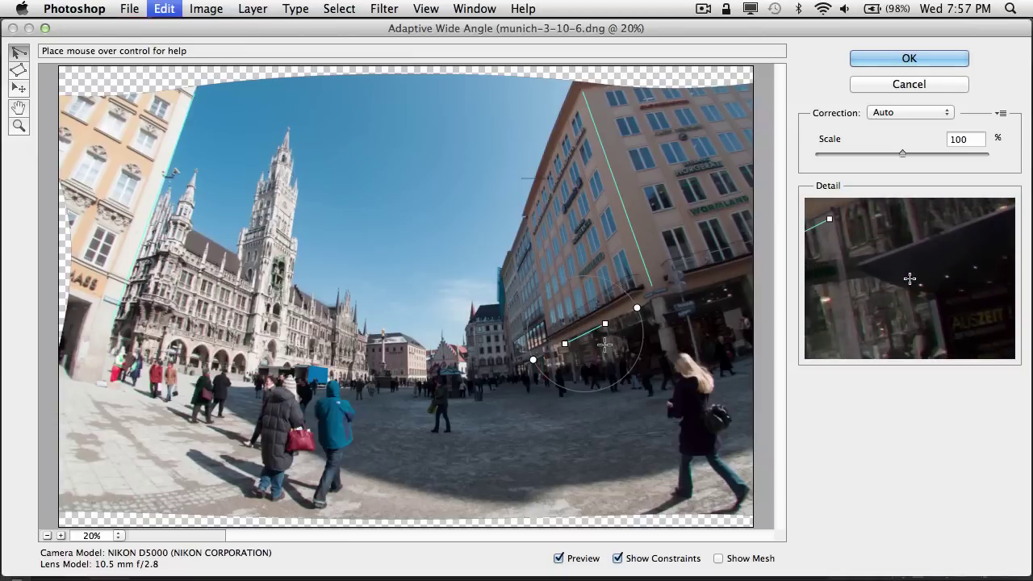
Add constraint lines along the ledge above the tan building's shopfronts, the base of the town hall and the foot of the tan building.
click(558, 346)
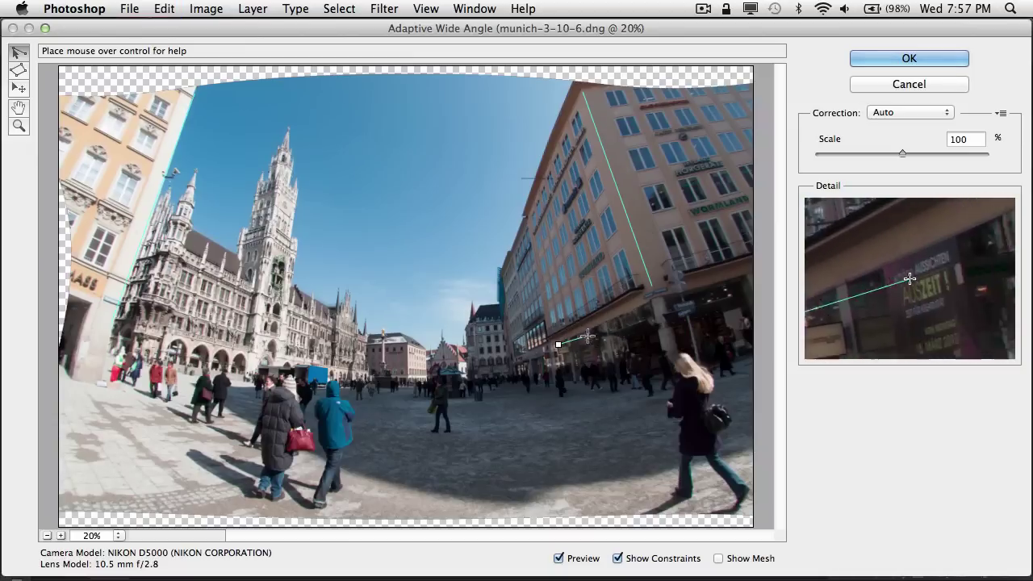
click(646, 305)
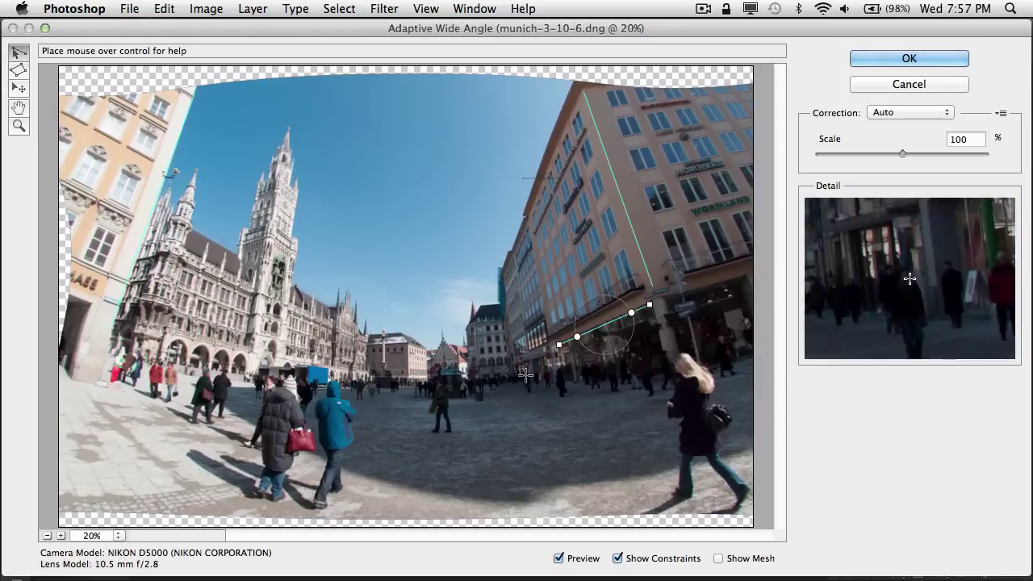
click(369, 387)
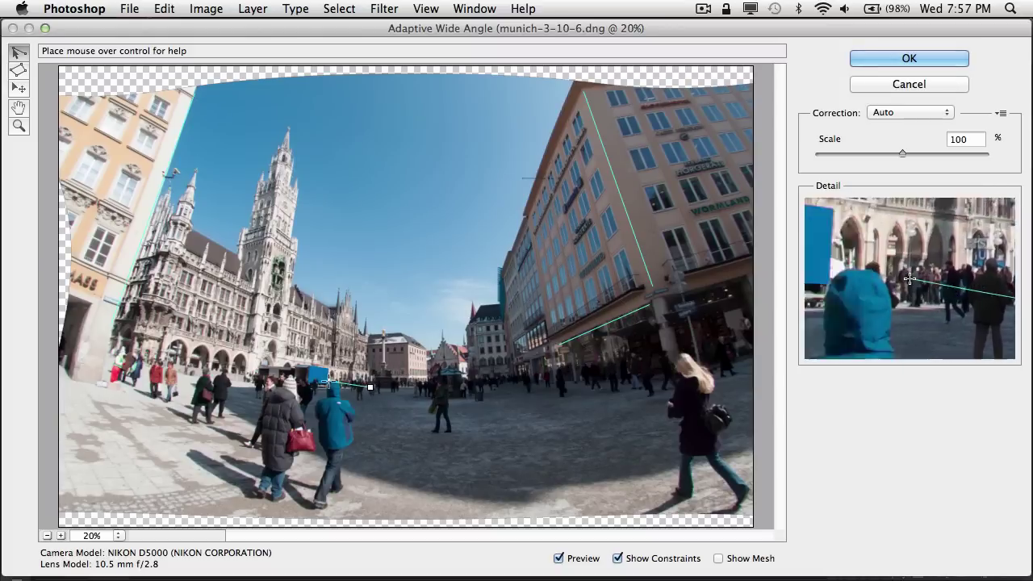
click(124, 361)
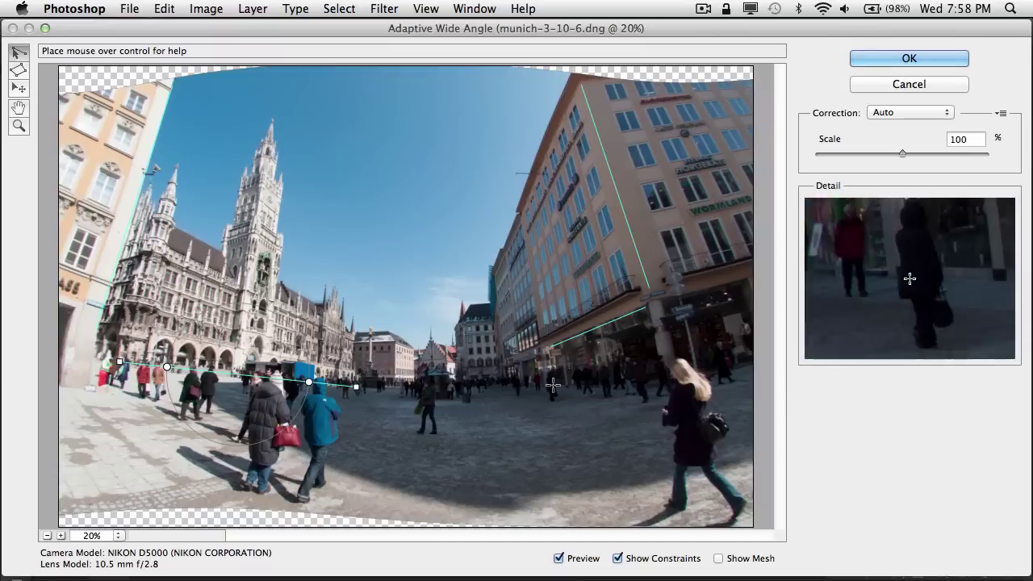
click(521, 378)
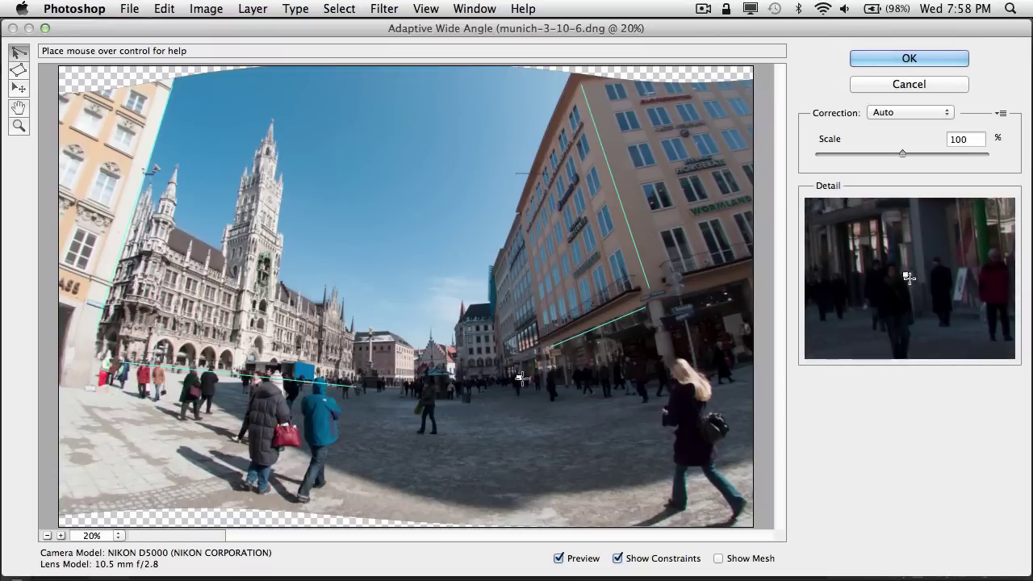
click(652, 383)
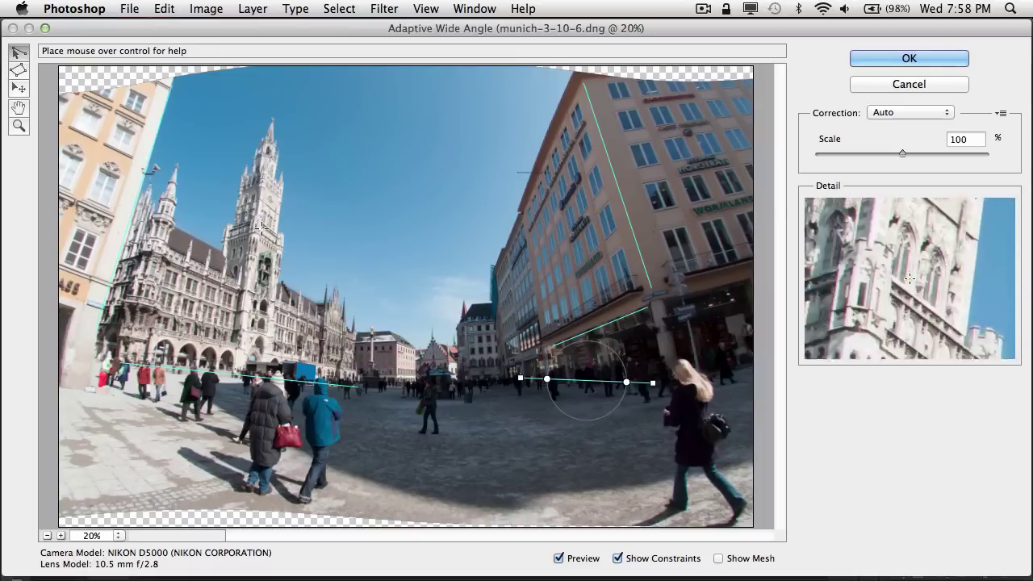
Add upright constraint lines along the town hall tower and the tan building's far vertical edge.
click(239, 315)
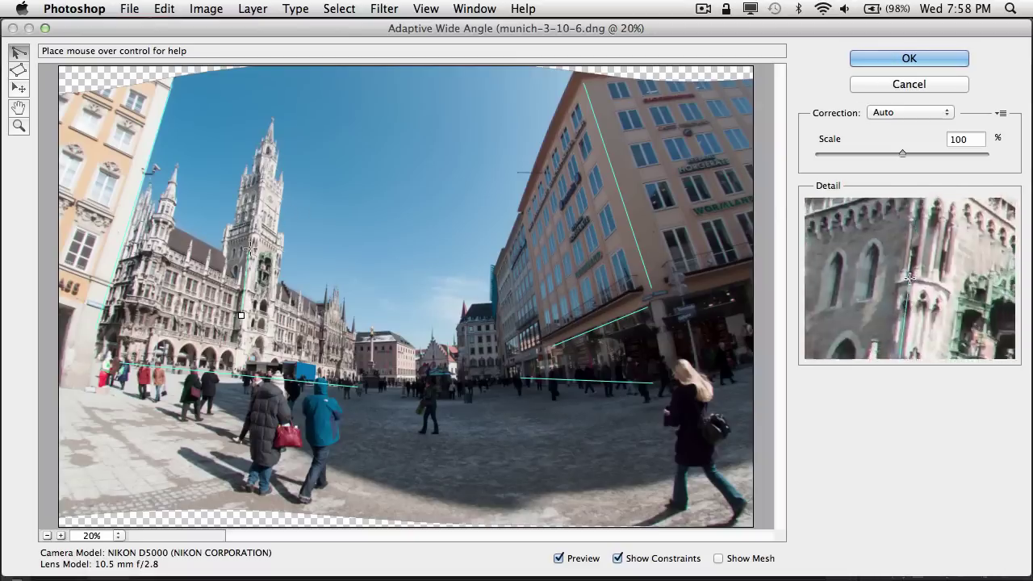
click(263, 170)
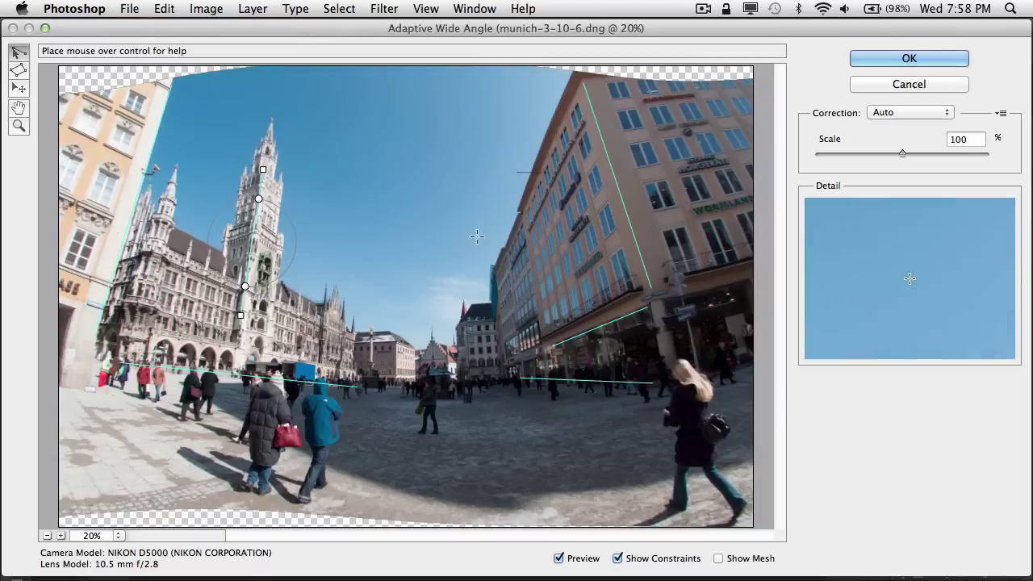
click(539, 327)
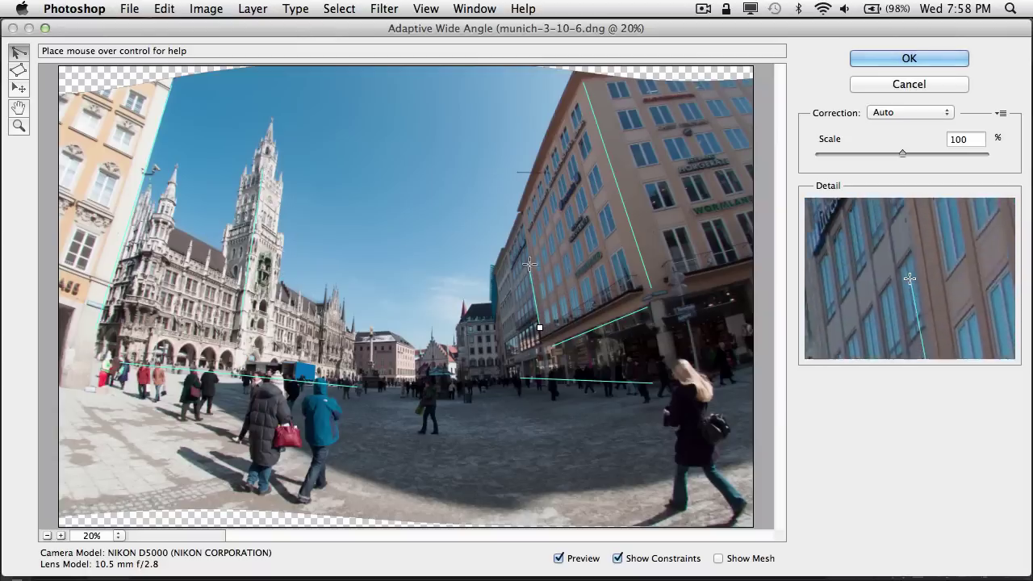
click(522, 213)
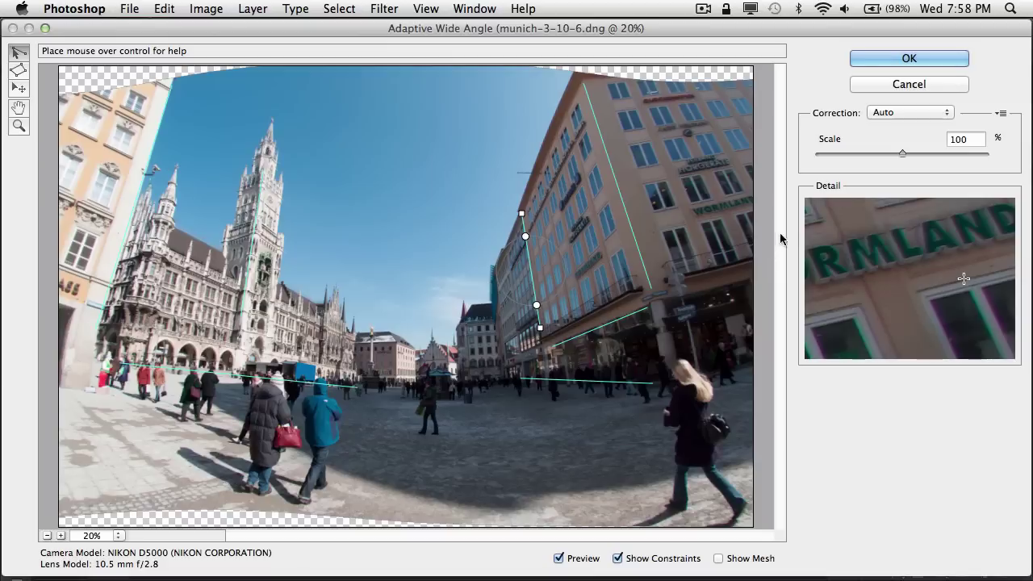
Set the Adaptive Wide Angle scale to 115% and apply the correction.
drag(904, 152, 921, 154)
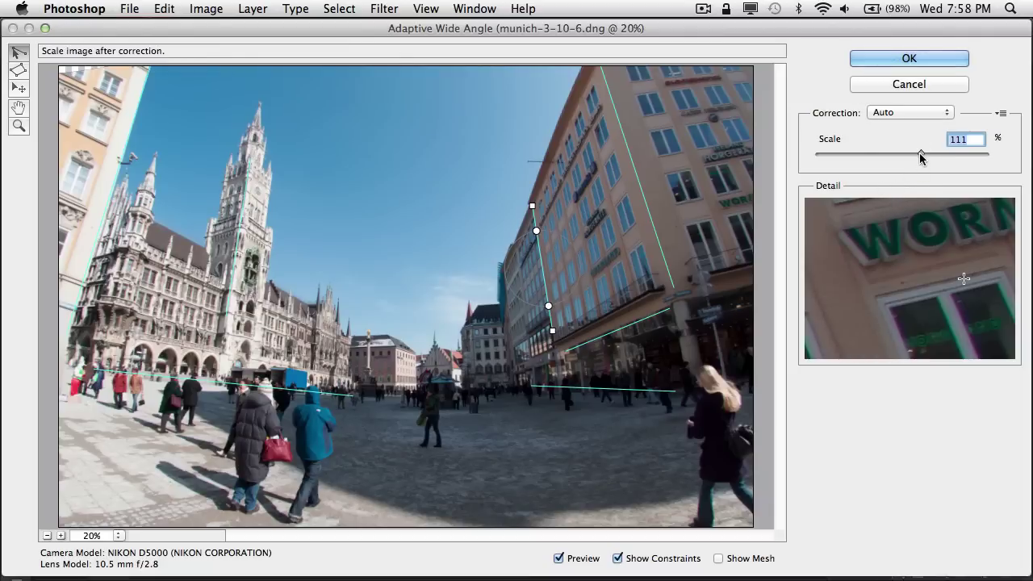
drag(919, 153, 926, 152)
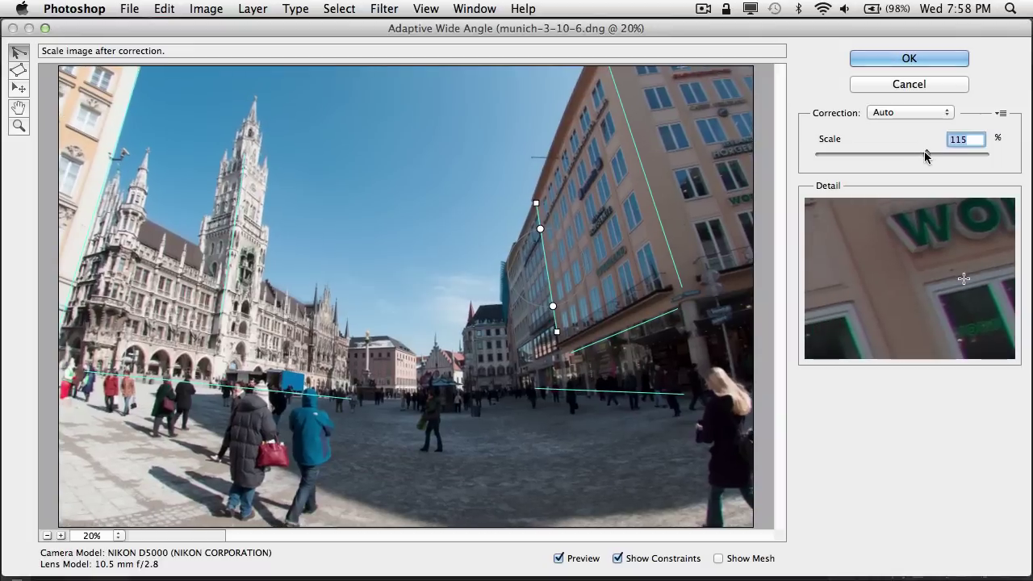
click(906, 56)
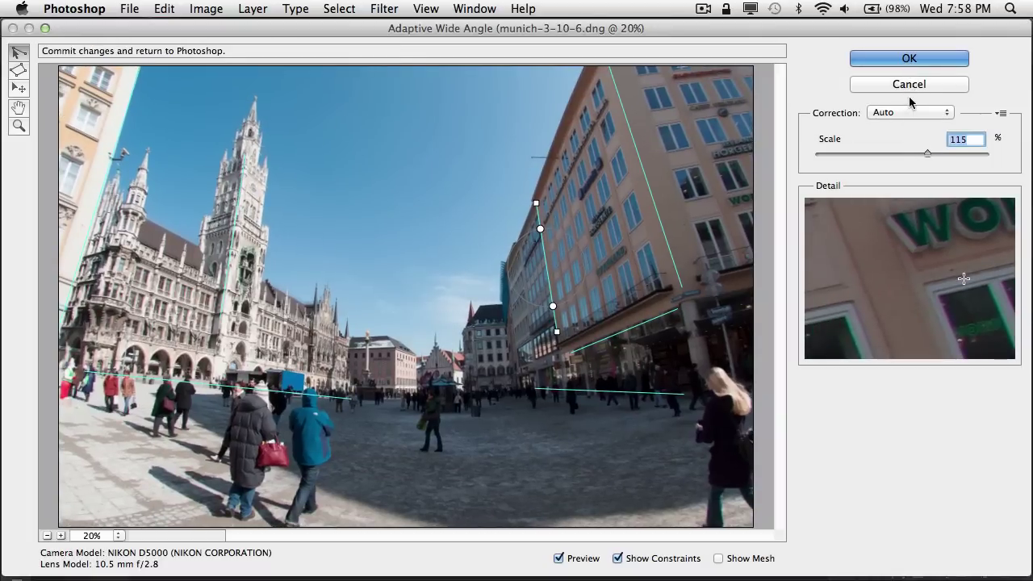
Compare the photo before and after the Adaptive Wide Angle correction, ending on the corrected version.
key(super+z)
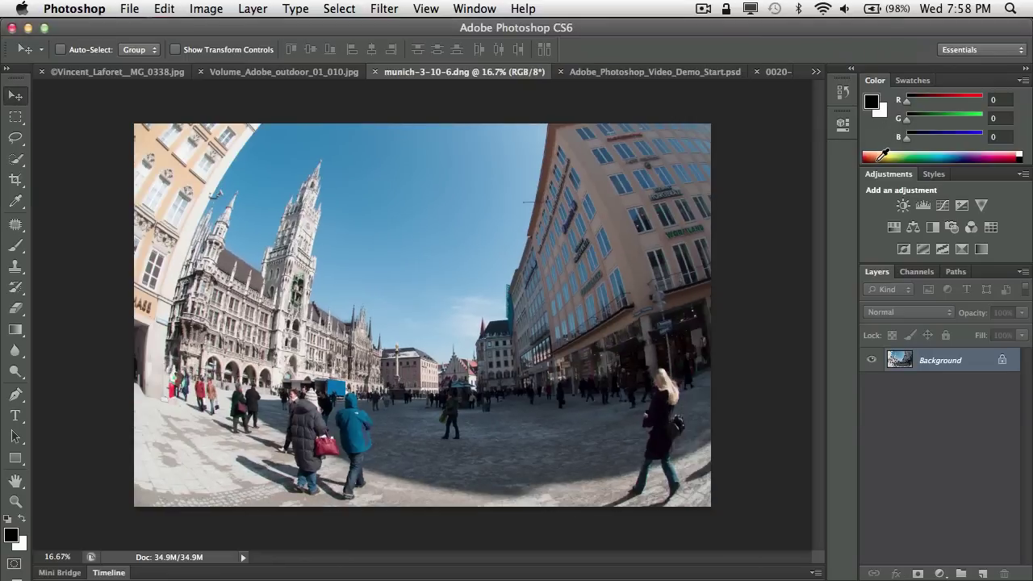
key(super+z)
key(super+z)
key(super+z)
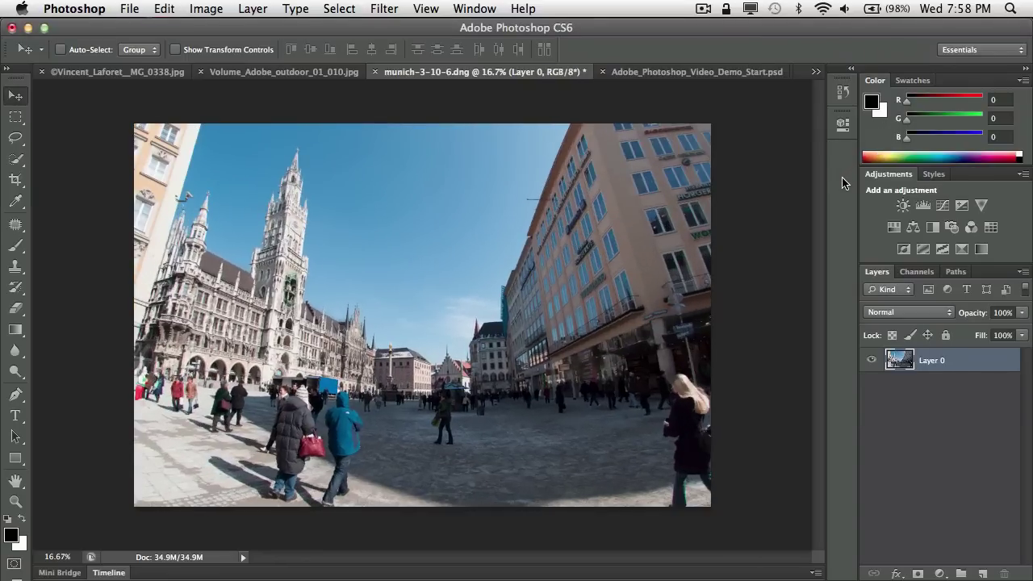
key(super+z)
key(super+z)
Switch to QuickTime Player to view the video with the painted effect, and return to Photoshop.
key(super+Tab)
key(super+Tab)
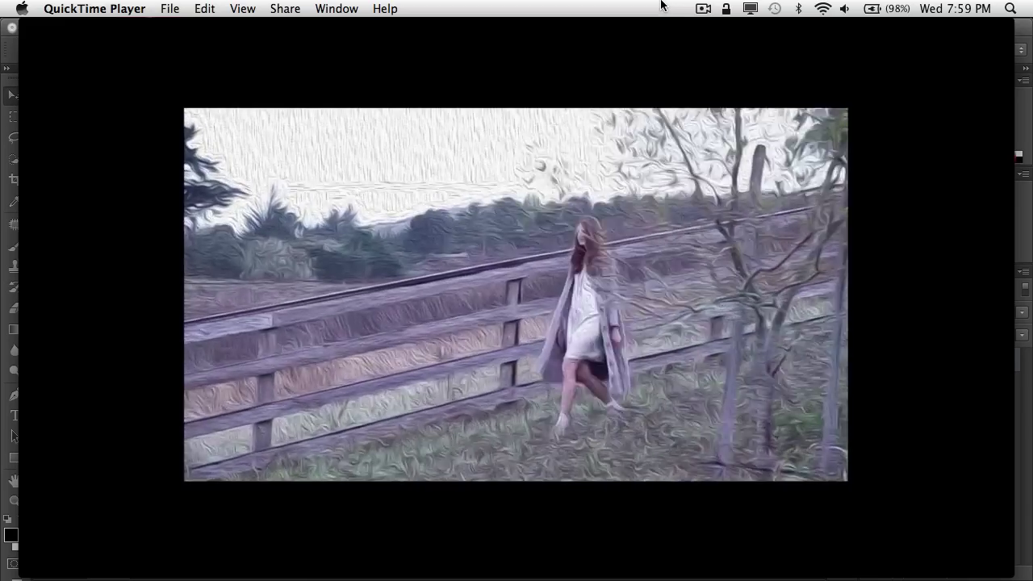
mouse_move(699, 35)
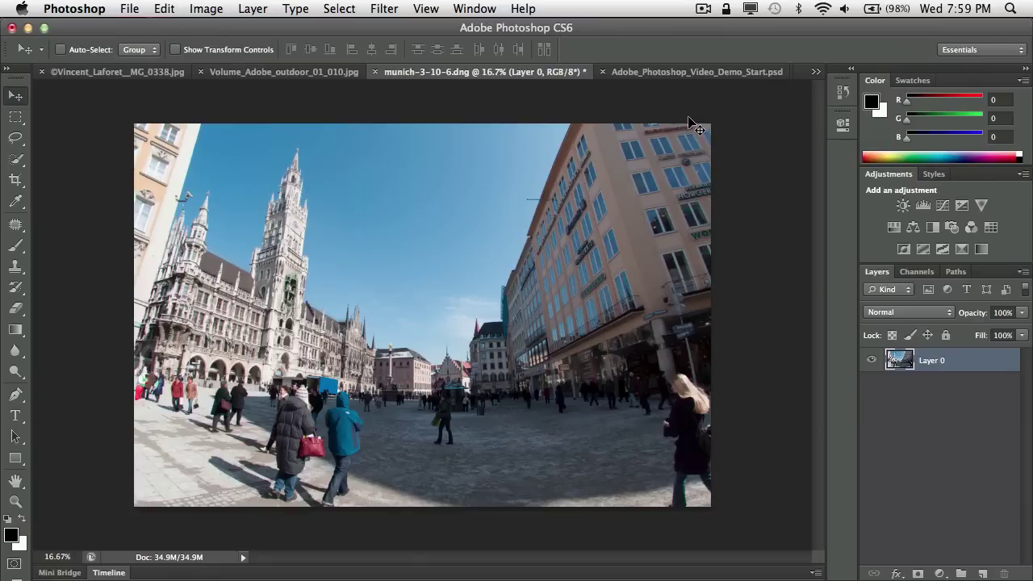
Bring up Adobe_Photoshop_Video_Demo_Start.psd, expand its video timeline and show the start of its layer stack.
click(671, 75)
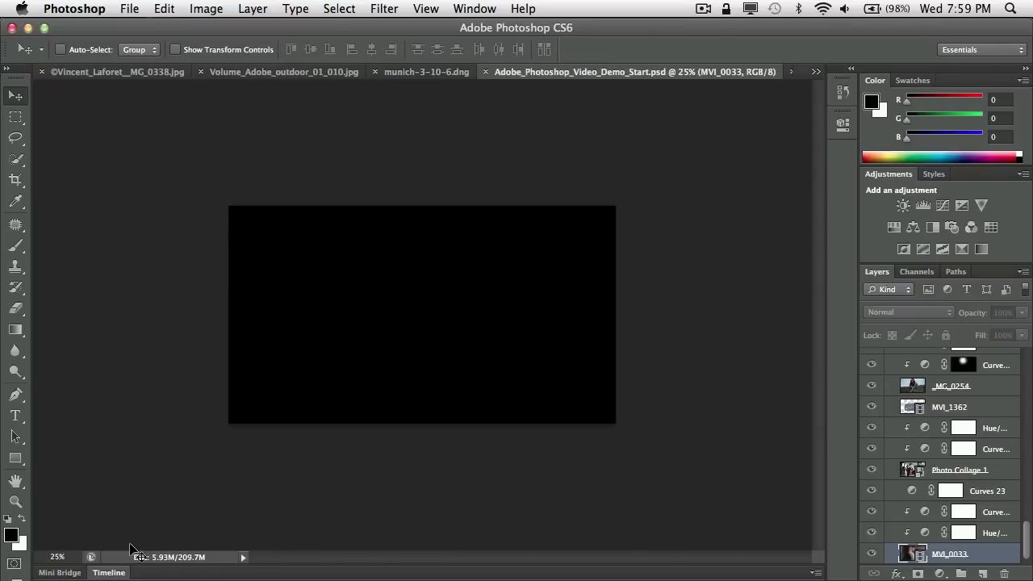
click(111, 573)
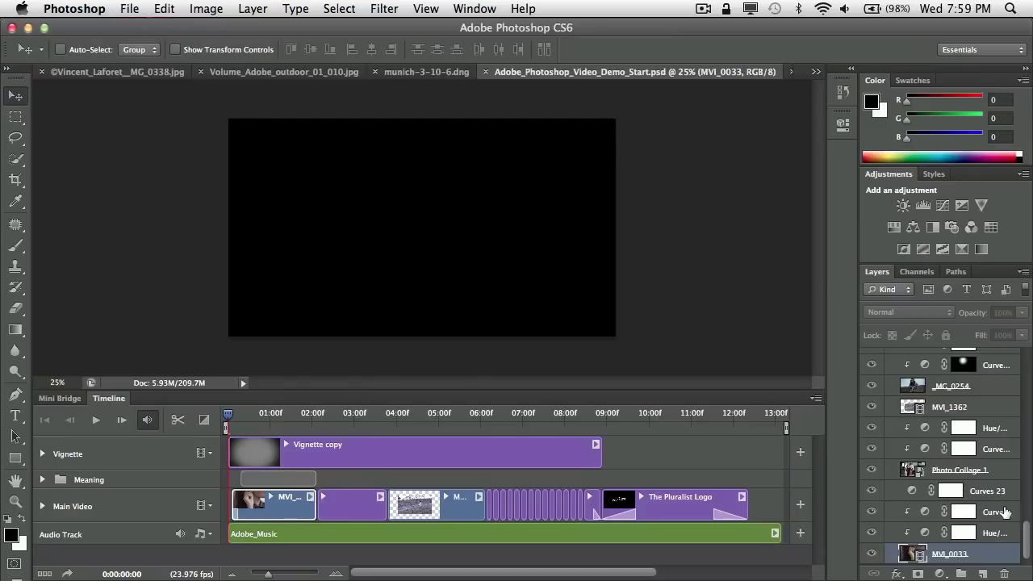
drag(1028, 529, 1031, 352)
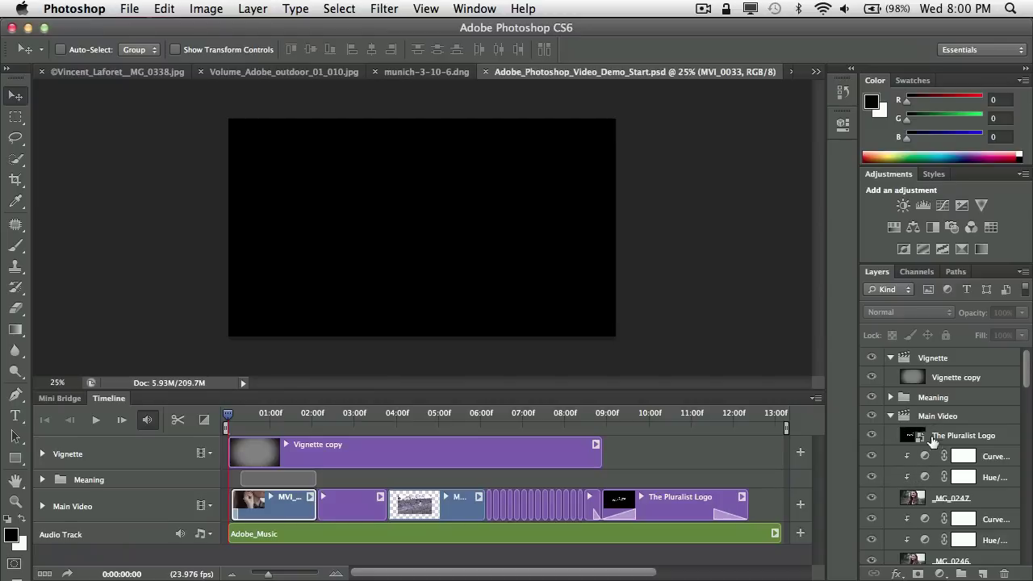
Select the Vignette copy clip, play the video and move the playhead to 0:00:03:02.
click(417, 448)
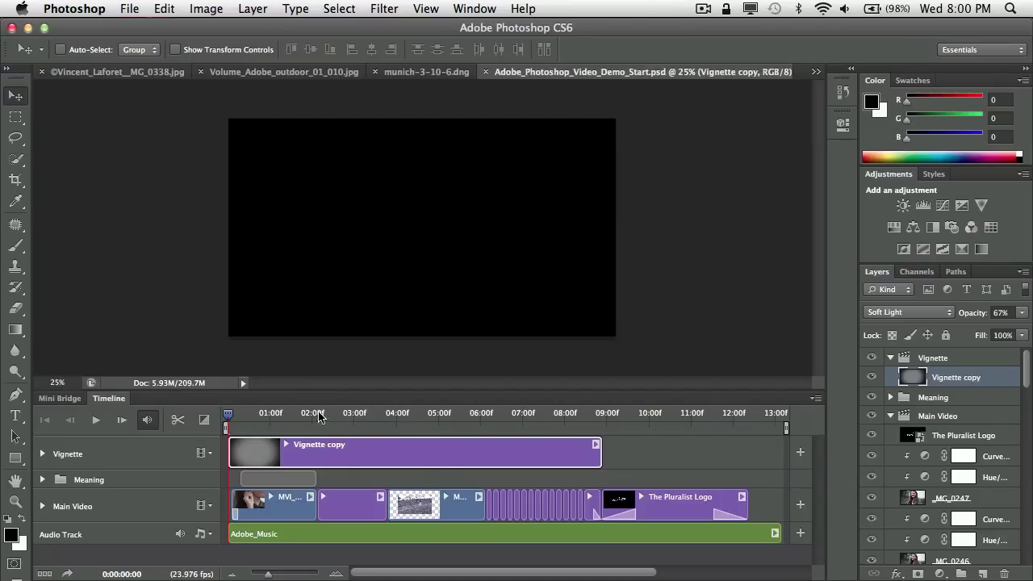
key(space)
drag(299, 414, 358, 430)
Select the Photo Collage 1 clip, review its surrounding layers and scrub the playhead to 0:00:04:18.
click(349, 498)
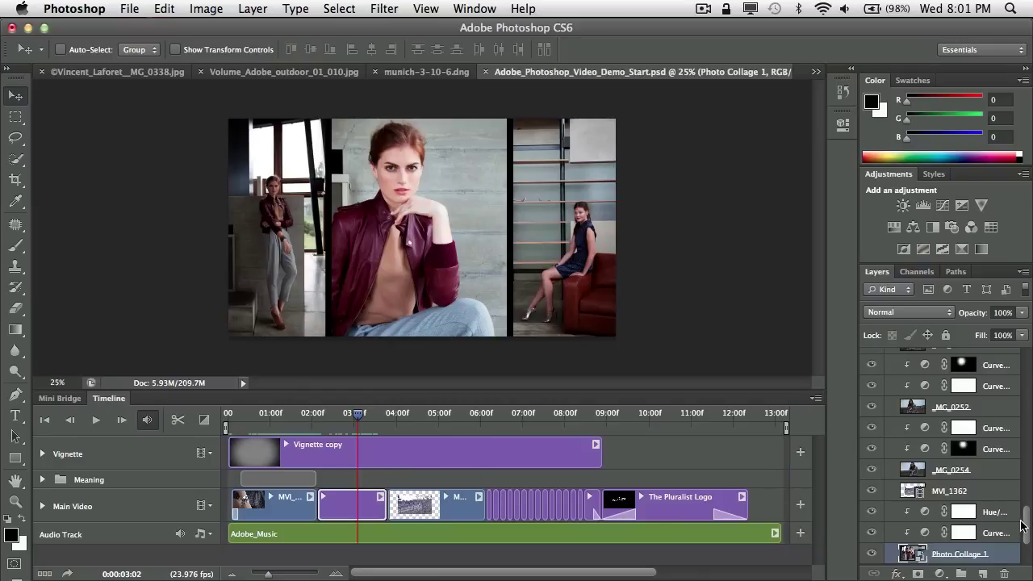
scroll(1022, 525, down, 5)
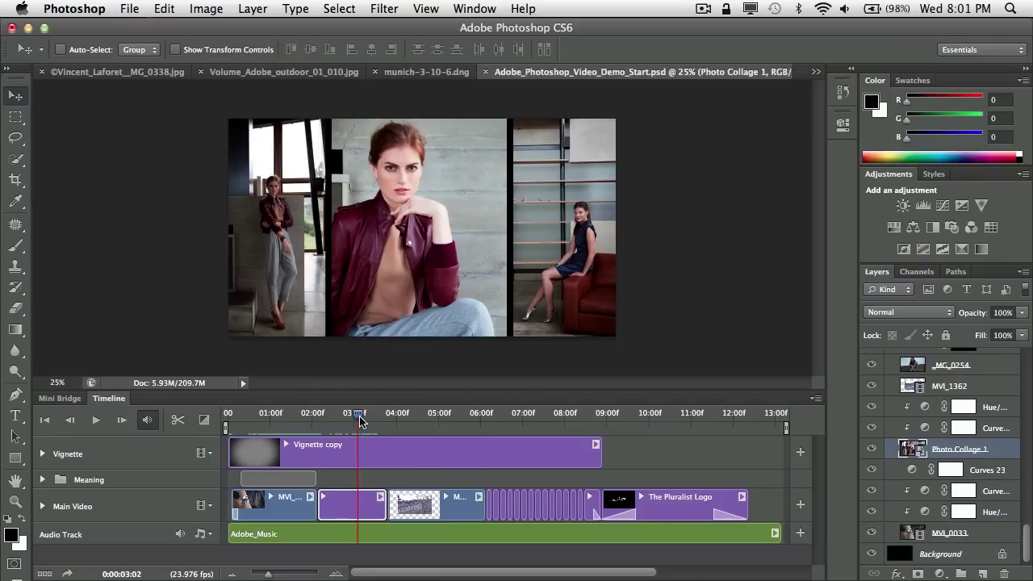
drag(359, 419, 428, 419)
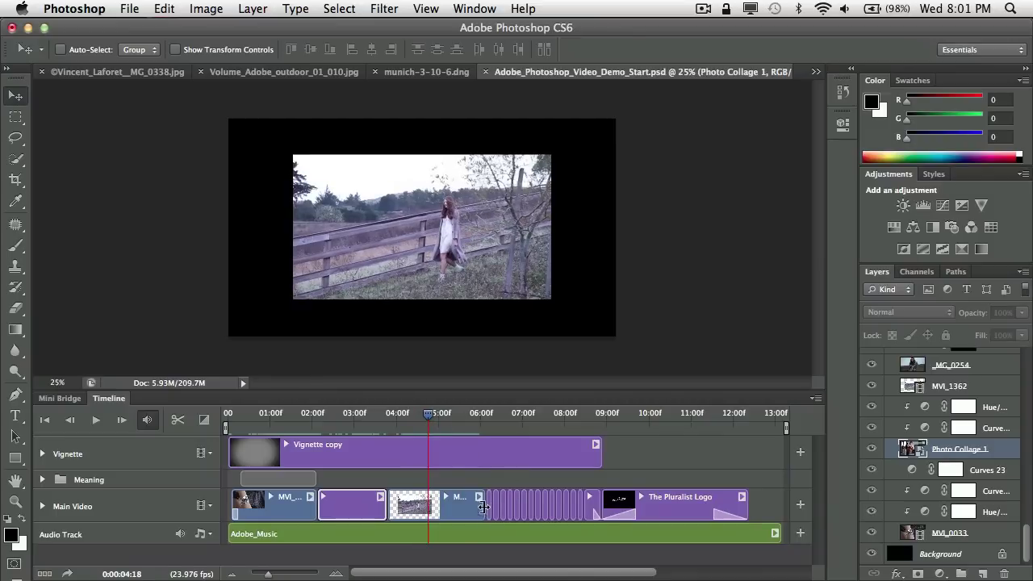
Move the playhead near the end of the MVI_1362 clip and extend the clip's end to about 6.5 seconds.
drag(429, 422, 465, 438)
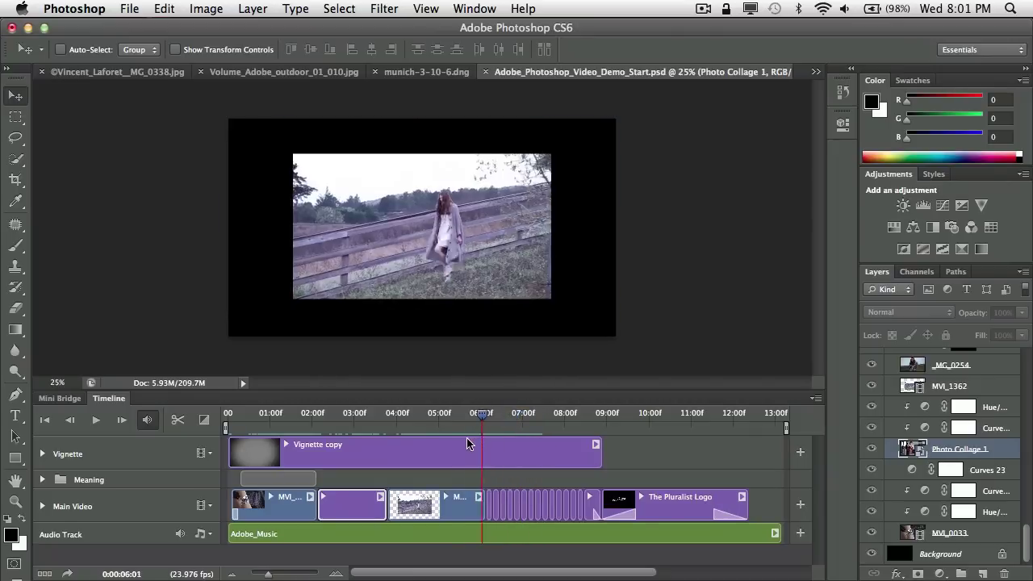
drag(480, 506, 509, 510)
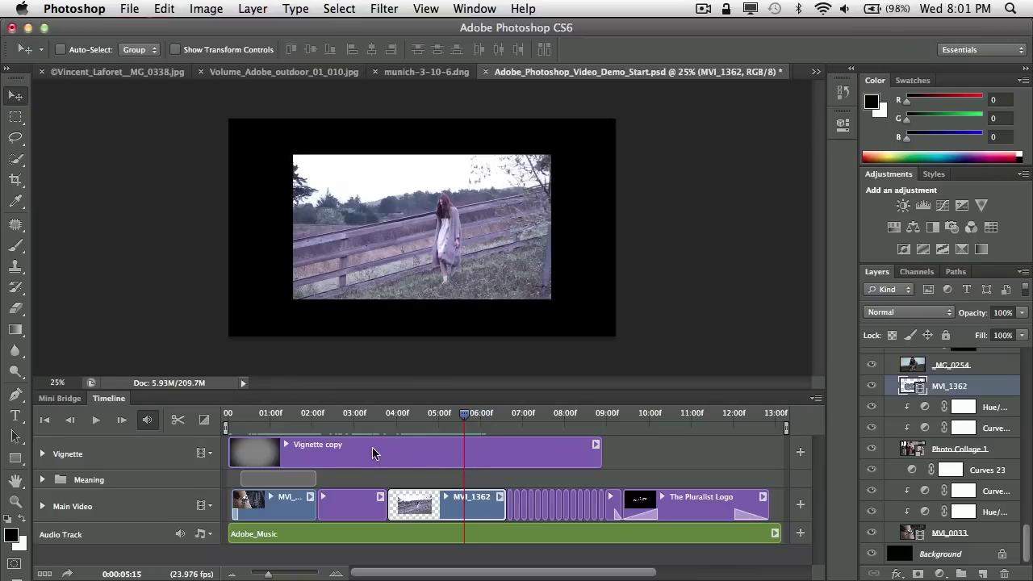
Apply a 1 s Fade transition to the end of the MVI_1362 clip in the Main Video track.
click(203, 424)
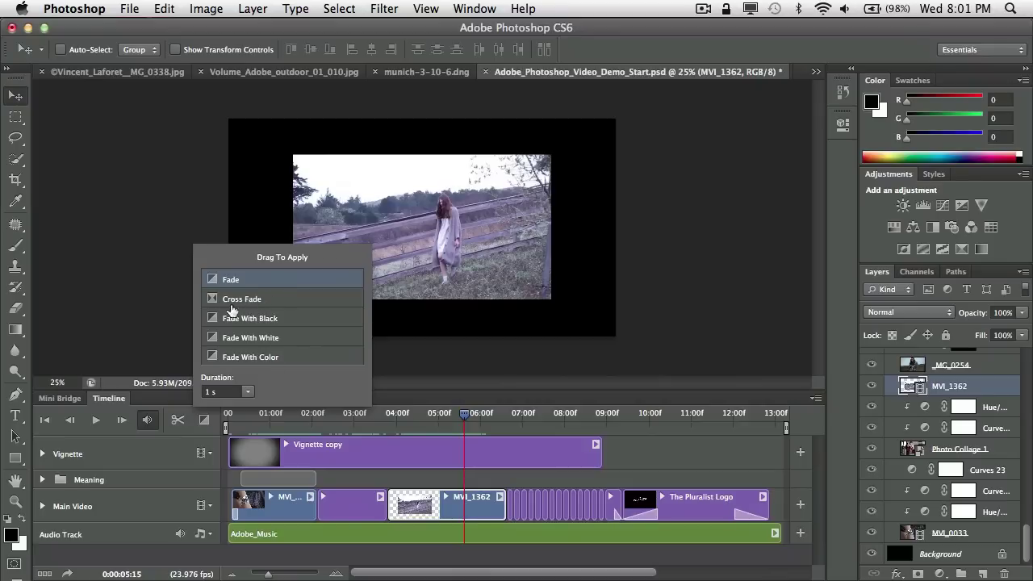
drag(210, 282, 370, 372)
drag(472, 476, 489, 510)
Move the playhead back before the new fade and play the video through to the closing logo.
click(465, 417)
mouse_move(466, 416)
mouse_down()
mouse_move(436, 418)
mouse_move(450, 423)
mouse_up()
key(space)
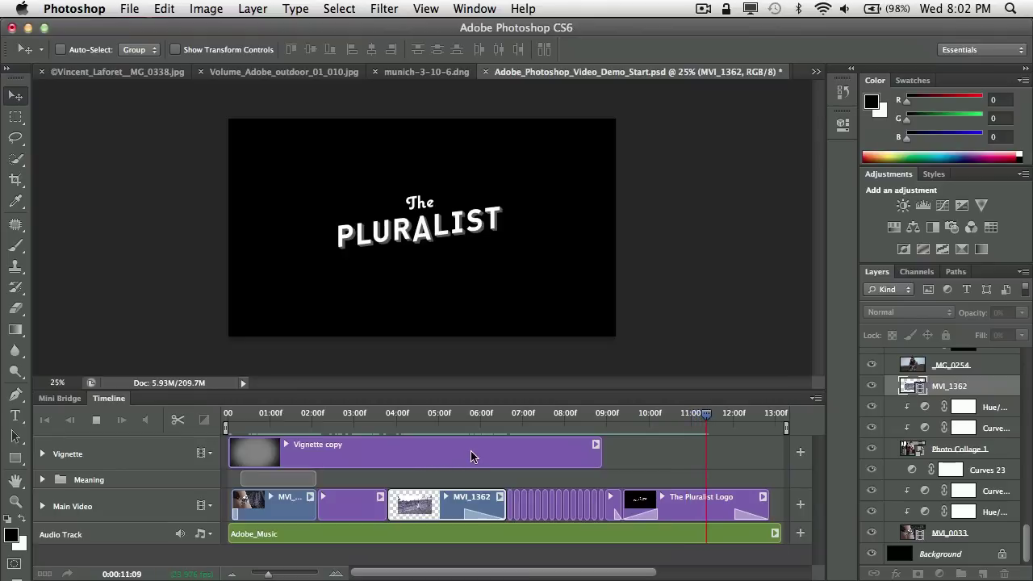
key(space)
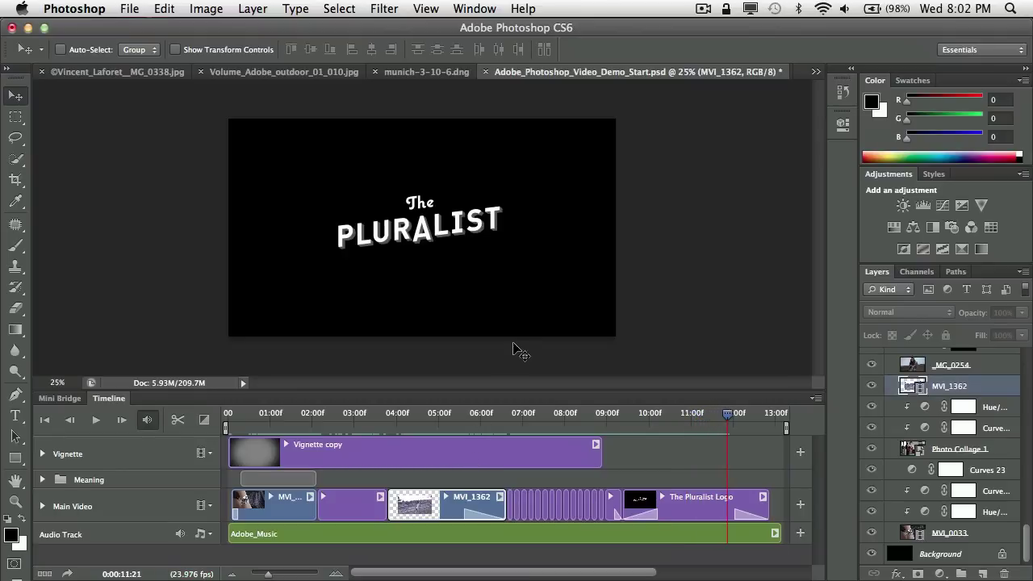
key(space)
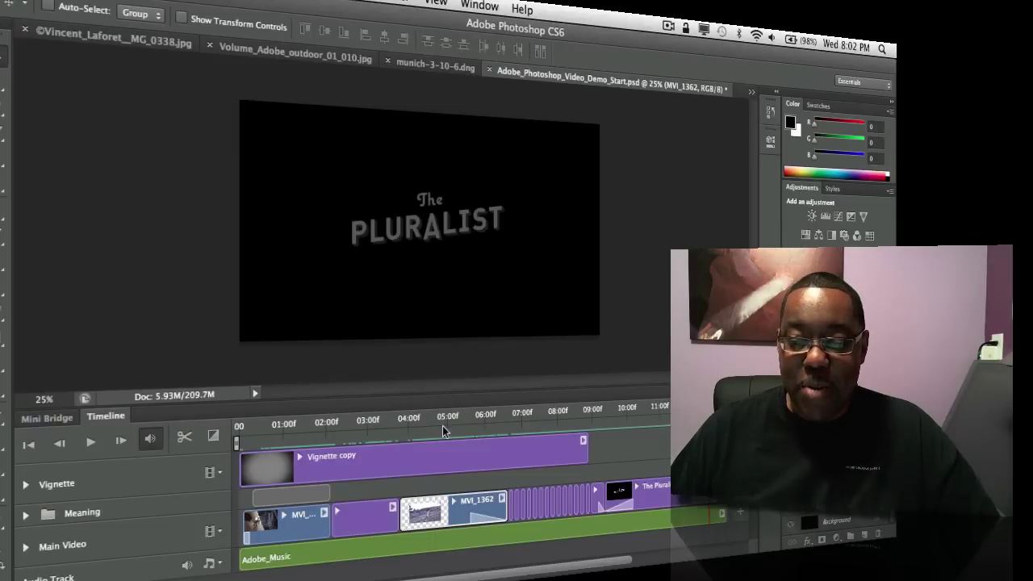
Switch to the harbor photo 0020-_DSC7289-Edit.jpg, activate the Patch tool and collapse the timeline.
click(754, 94)
click(753, 149)
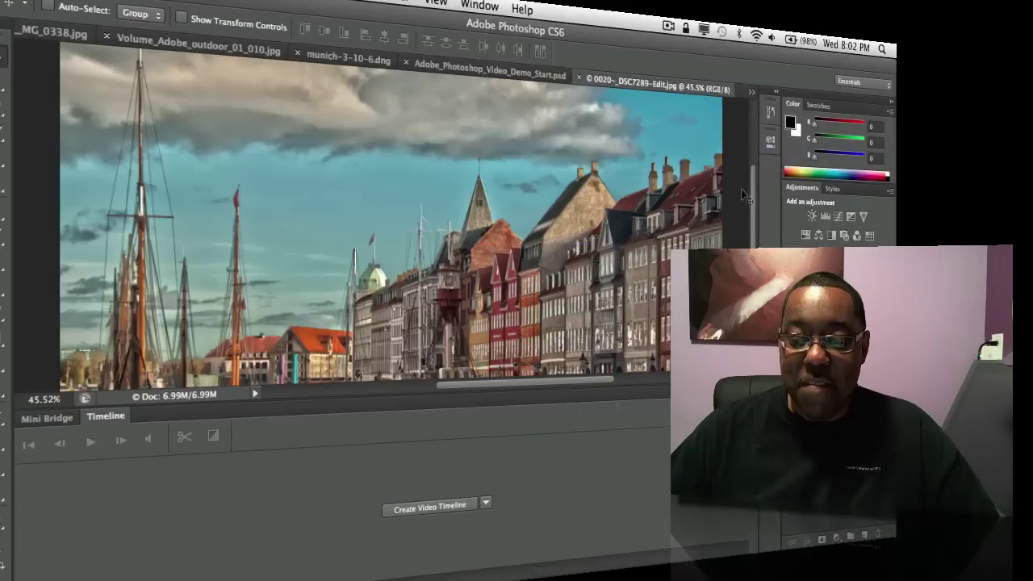
key(j)
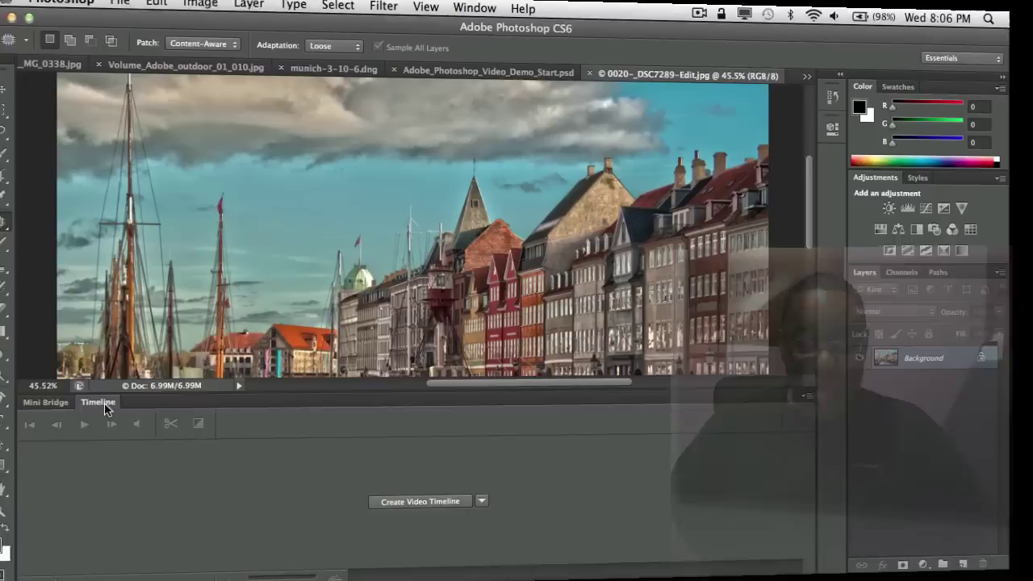
double_click(115, 418)
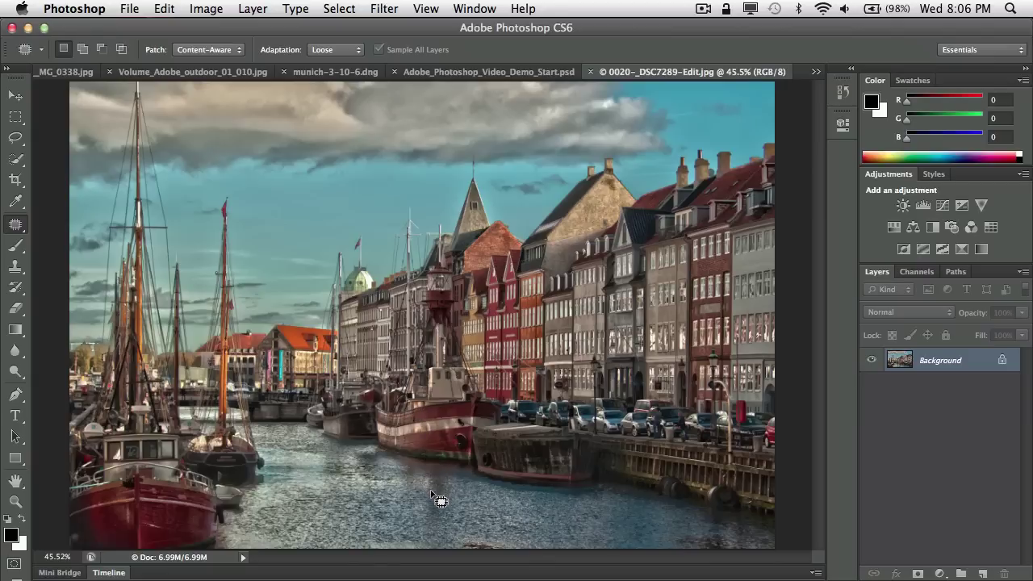
Outline the debris at the water's lower edge with the Patch tool, try a Normal patch from nearby water and undo the patch.
key(z)
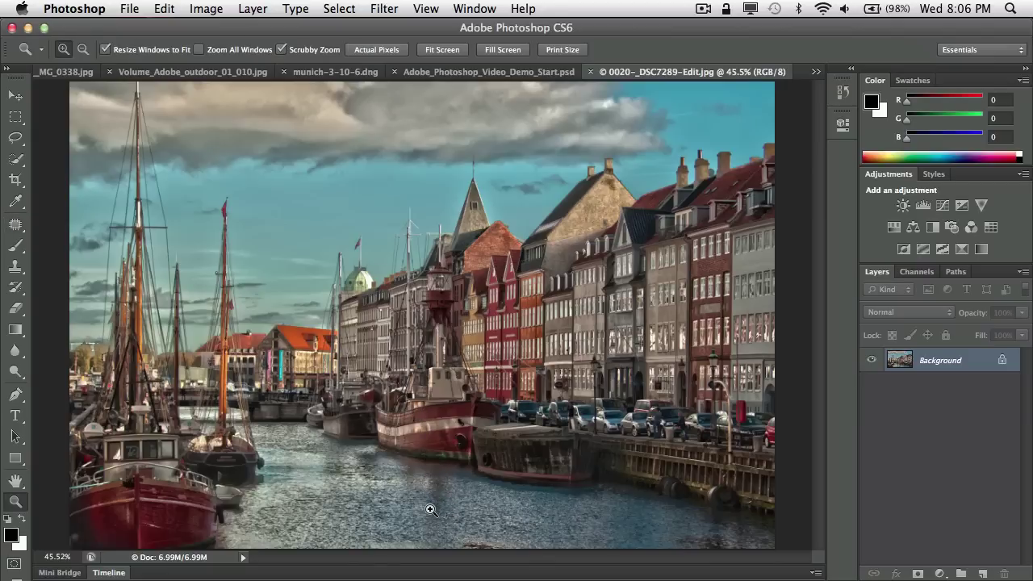
drag(428, 505, 516, 557)
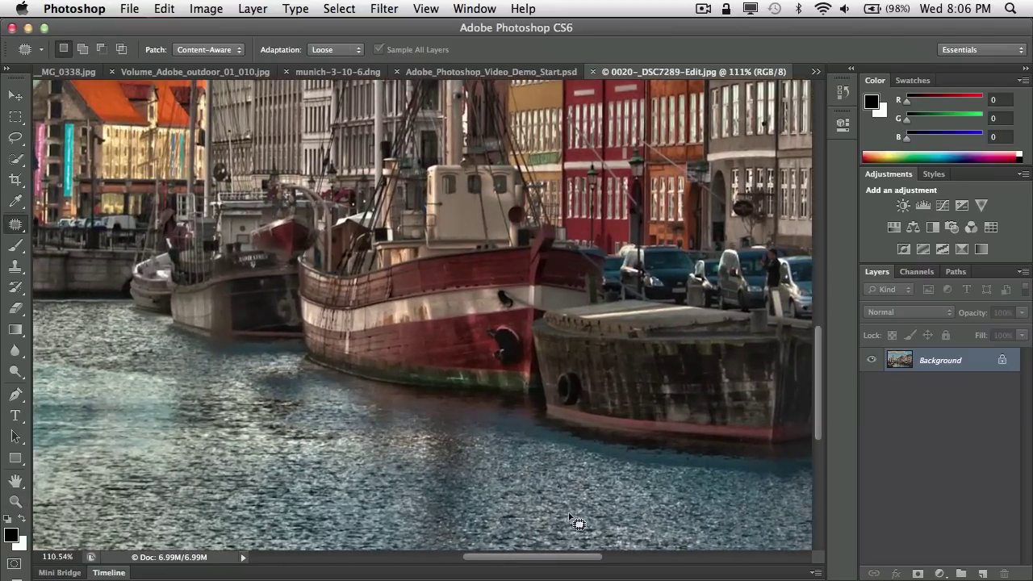
drag(577, 522, 415, 414)
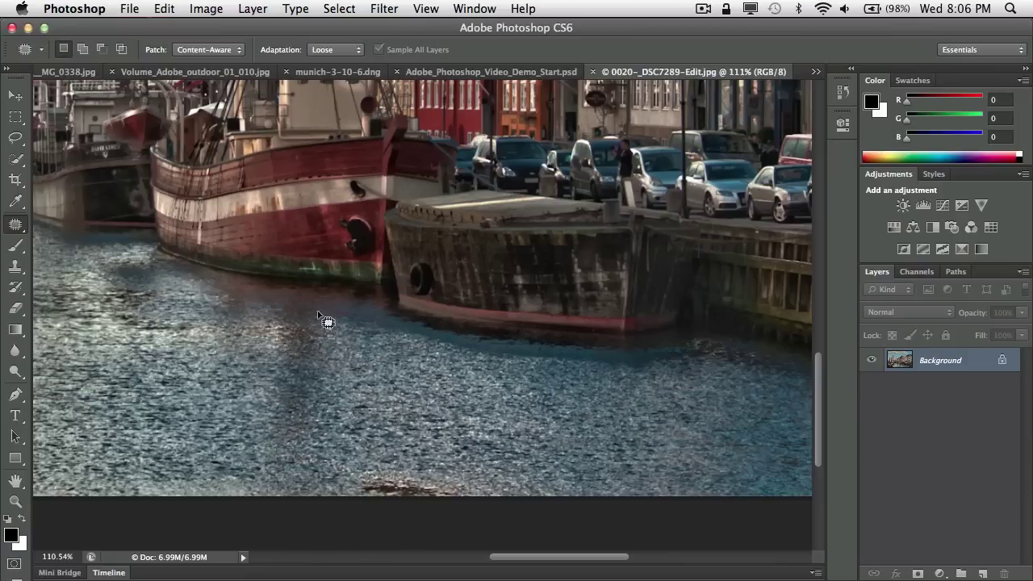
click(209, 51)
click(194, 39)
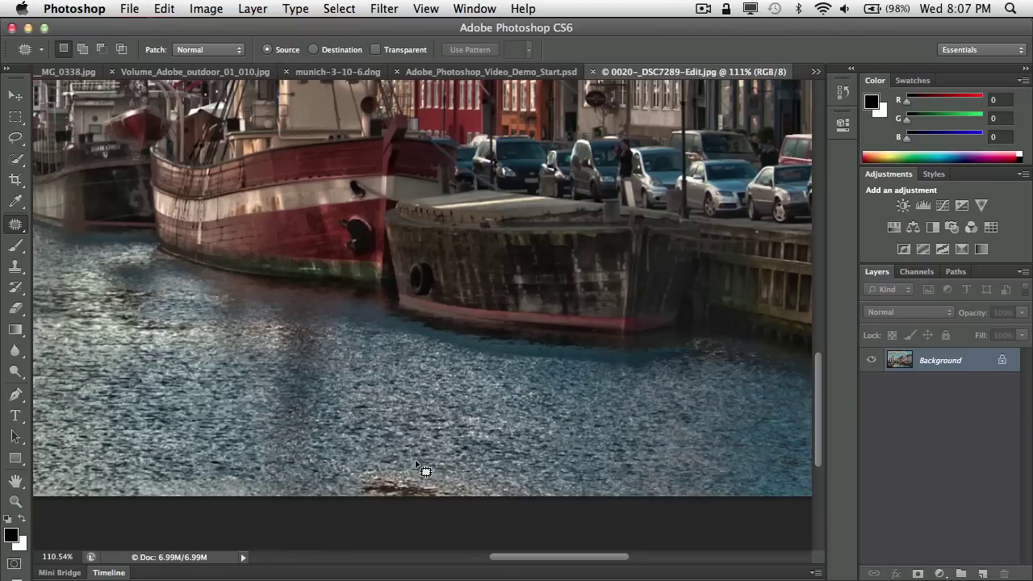
mouse_move(341, 463)
mouse_down()
mouse_move(349, 493)
mouse_move(450, 509)
mouse_move(471, 497)
mouse_move(466, 479)
mouse_move(412, 481)
mouse_move(442, 423)
mouse_up()
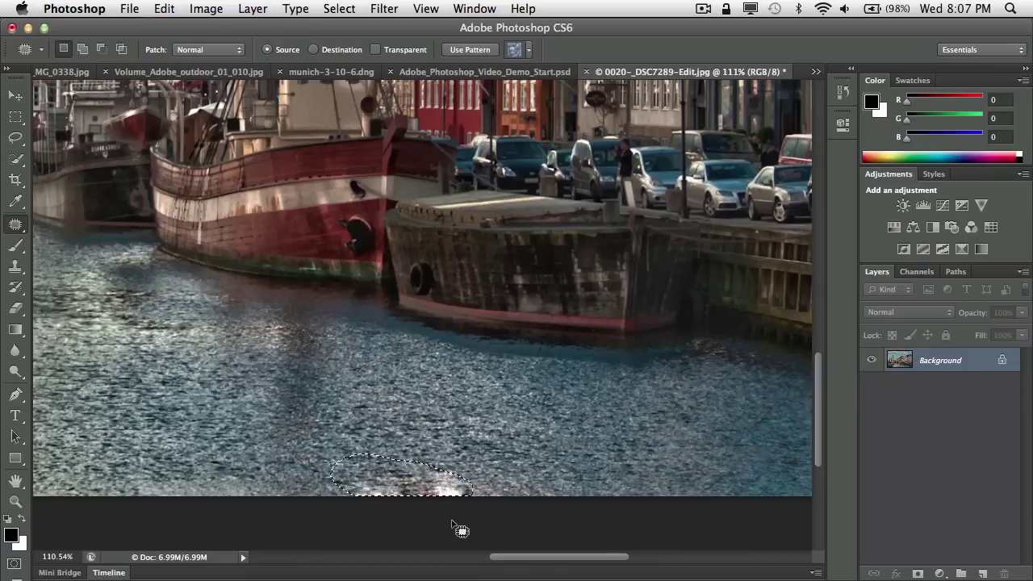
key(super+z)
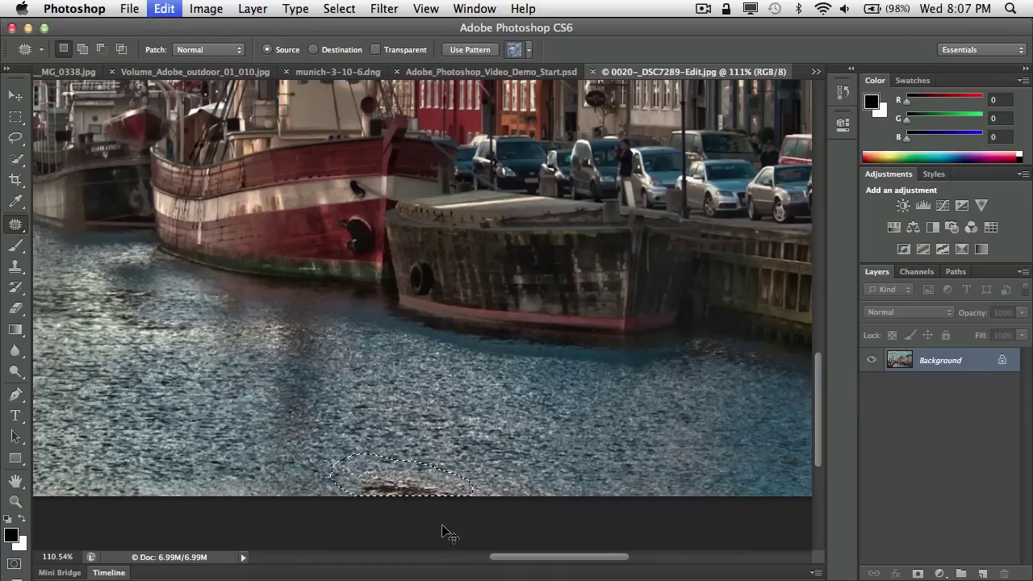
Patch the outlined debris with the clean water above it in Content-Aware mode with Very Strict adaptation, and deselect.
click(214, 51)
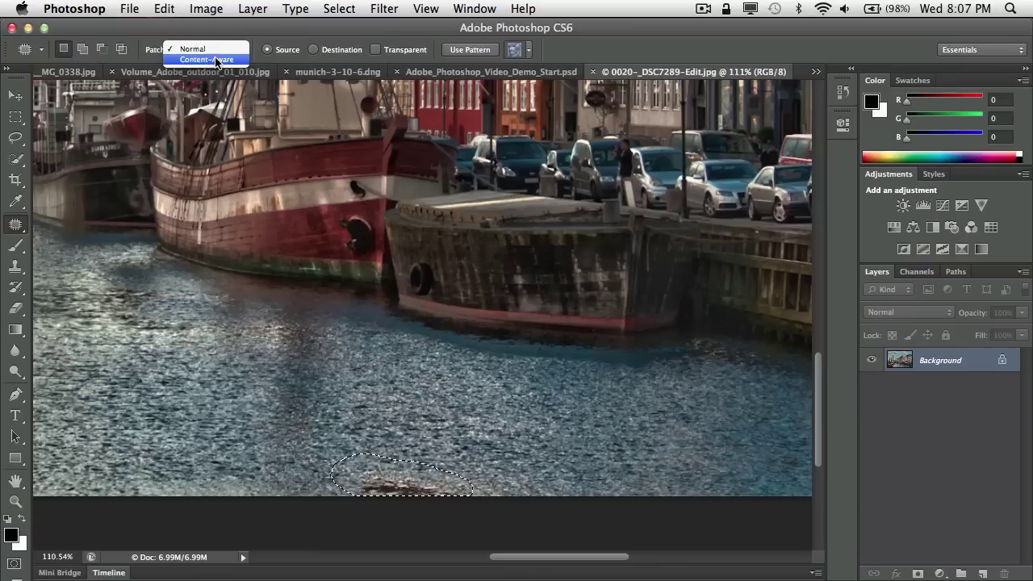
click(214, 58)
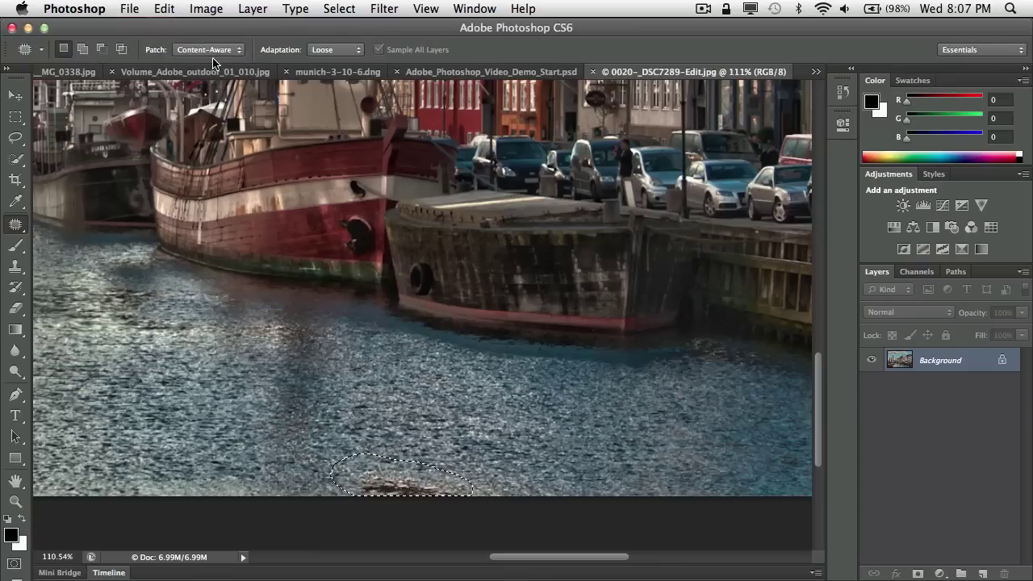
click(334, 49)
click(335, 17)
drag(414, 481, 422, 413)
click(519, 456)
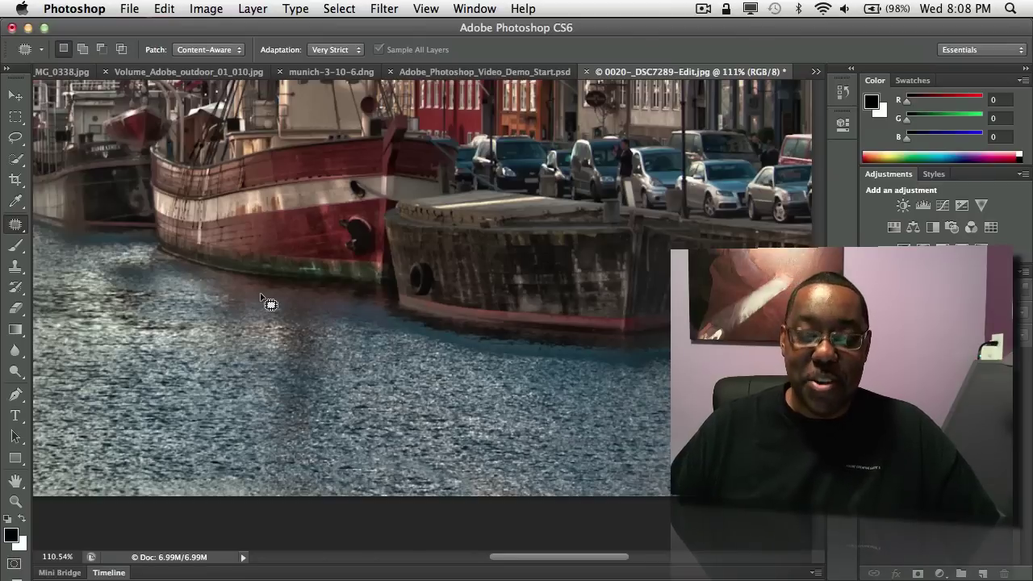
Switch to _TLW6515.jpg and draw a loose Lasso selection around the black car.
click(816, 71)
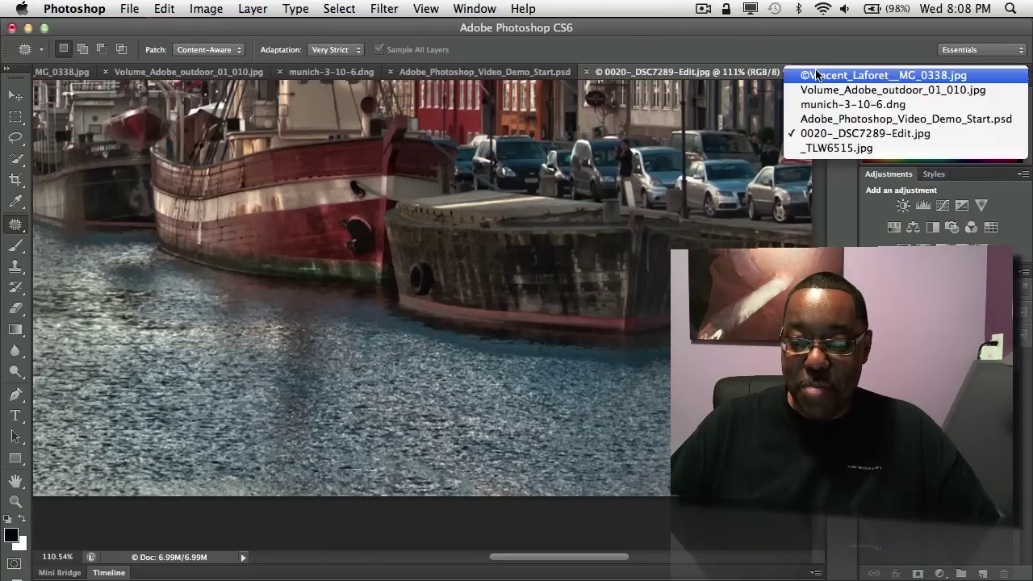
click(815, 148)
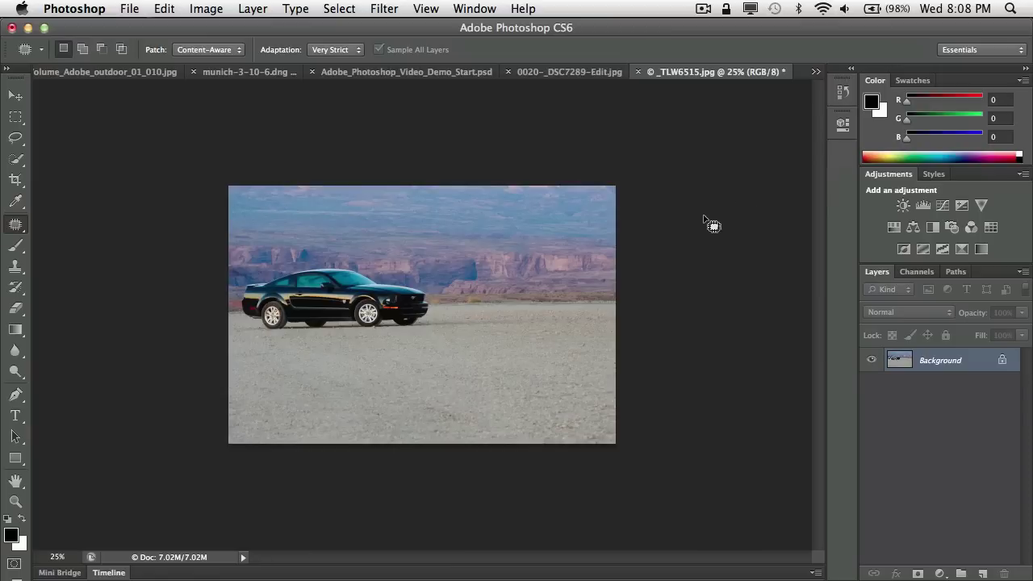
key(super+equal)
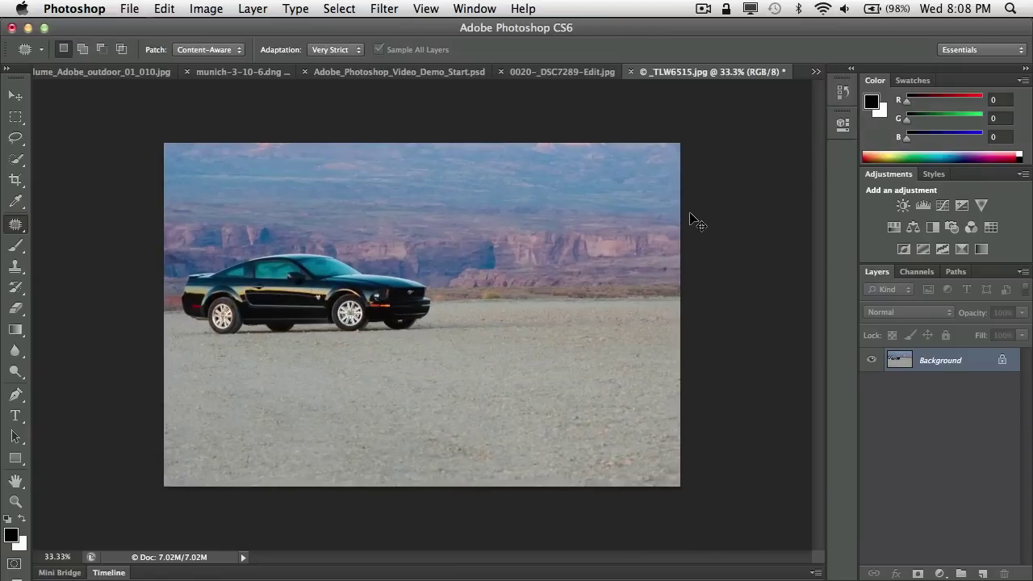
key(super+equal)
key(super+minus)
click(16, 139)
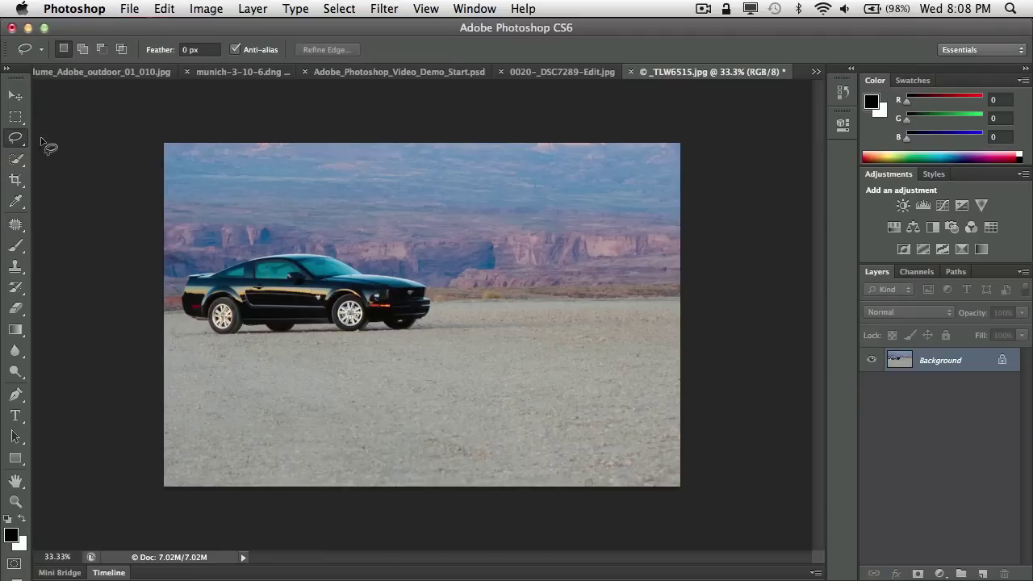
mouse_move(221, 265)
mouse_down()
mouse_move(196, 270)
mouse_move(175, 304)
mouse_move(184, 326)
mouse_move(224, 342)
mouse_move(403, 333)
mouse_move(434, 306)
mouse_move(420, 275)
mouse_move(337, 252)
mouse_move(294, 247)
mouse_move(198, 267)
mouse_up()
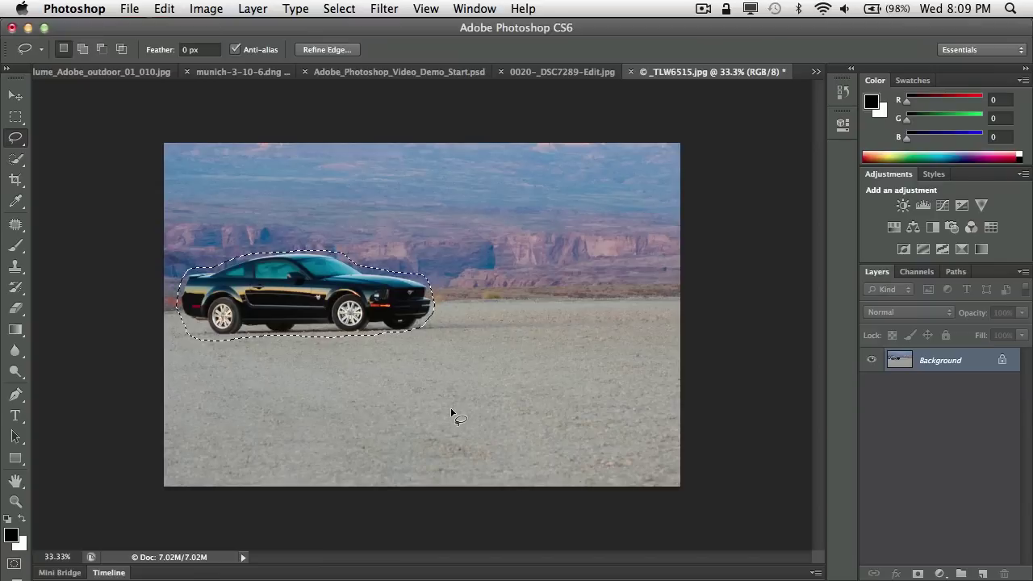
Move the selected car to the right across the desert ground with the Content-Aware Move tool in Move mode with Very Strict adaptation.
click(15, 226)
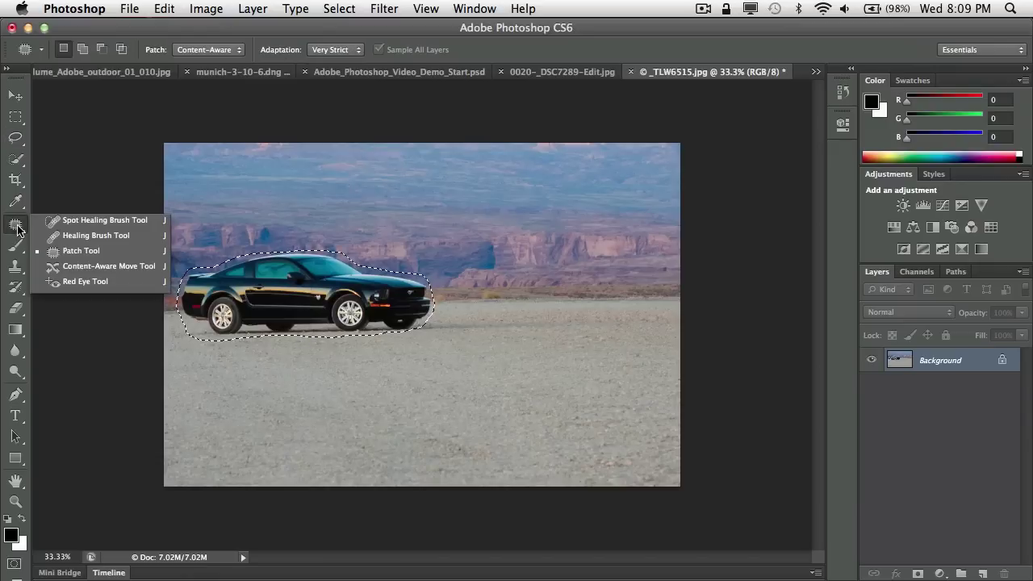
click(96, 267)
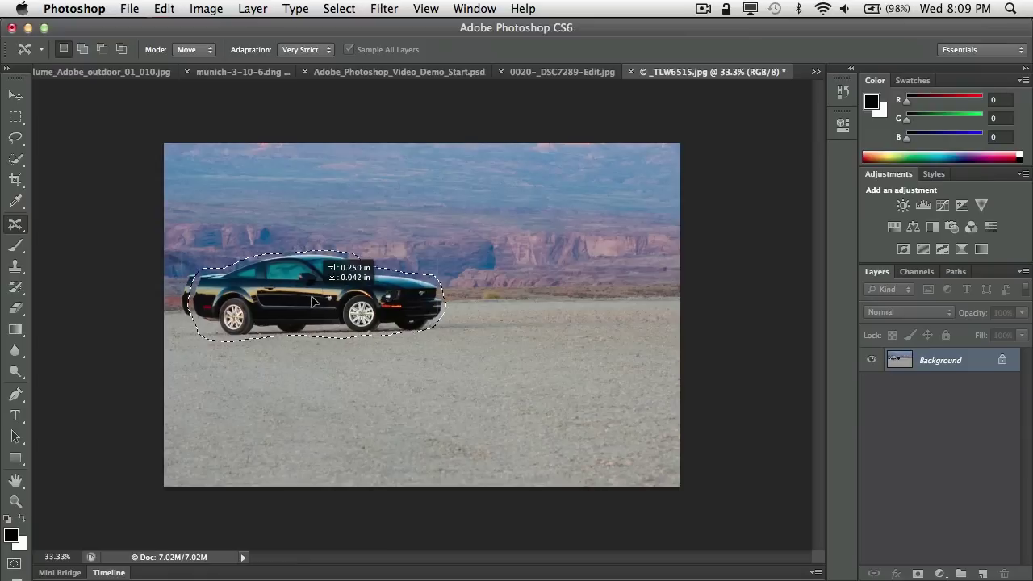
drag(313, 301, 390, 299)
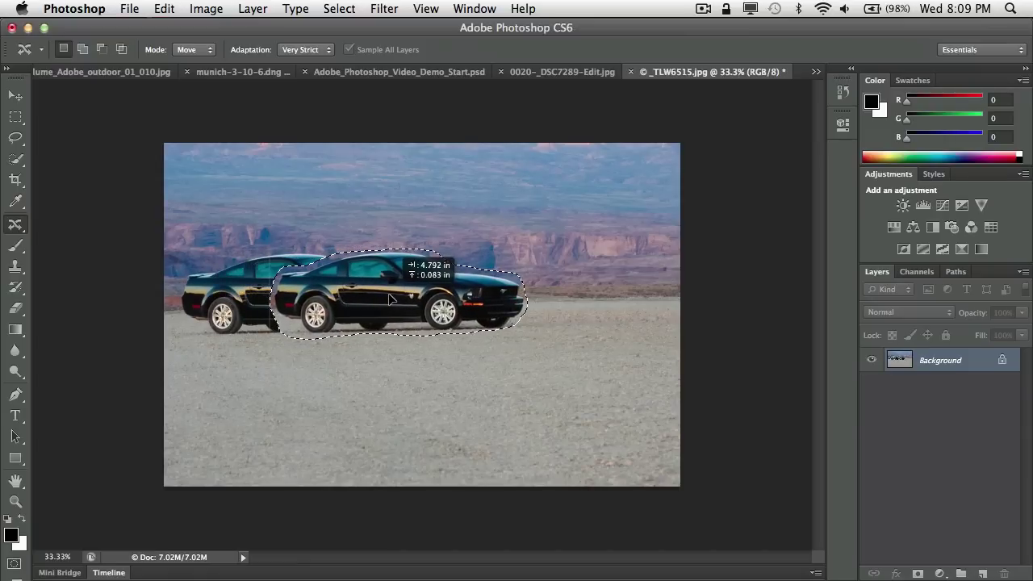